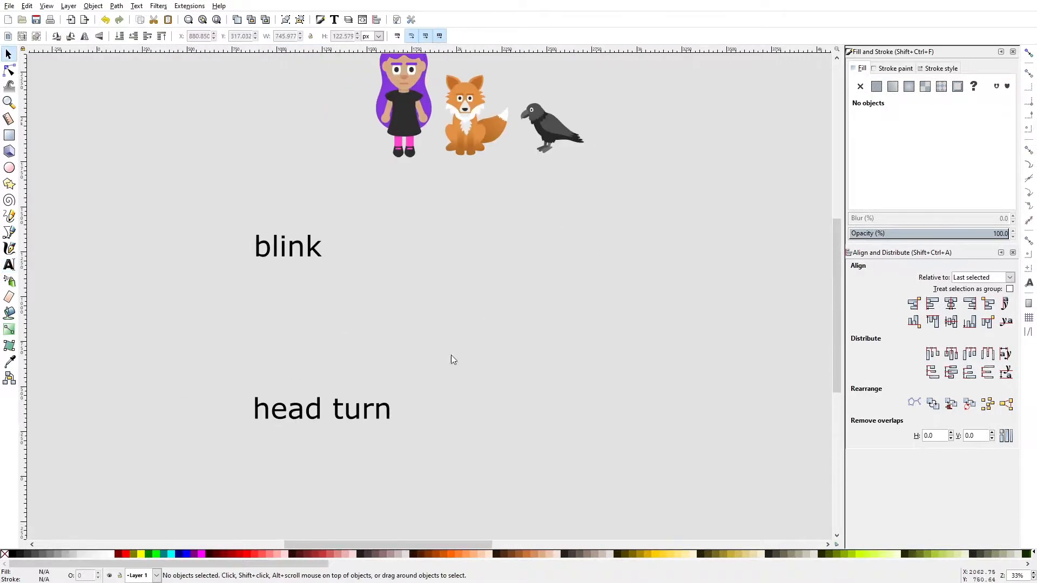
Step: Lower the "head turn" label, then copy the purple-haired girl and paste her beside the "blink" label
left_click_drag(389, 418, 319, 445)
left_click_drag(495, 313, 463, 377)
left_click(370, 172)
key("ctrl+c")
left_click_drag(479, 336, 504, 298)
key("ctrl+v")
left_click_drag(385, 297, 390, 303)
key("Escape")
Step: Lower the "blink" label to the pasted girl's height and right-align it with the "head turn" label
left_click_drag(300, 295, 296, 315)
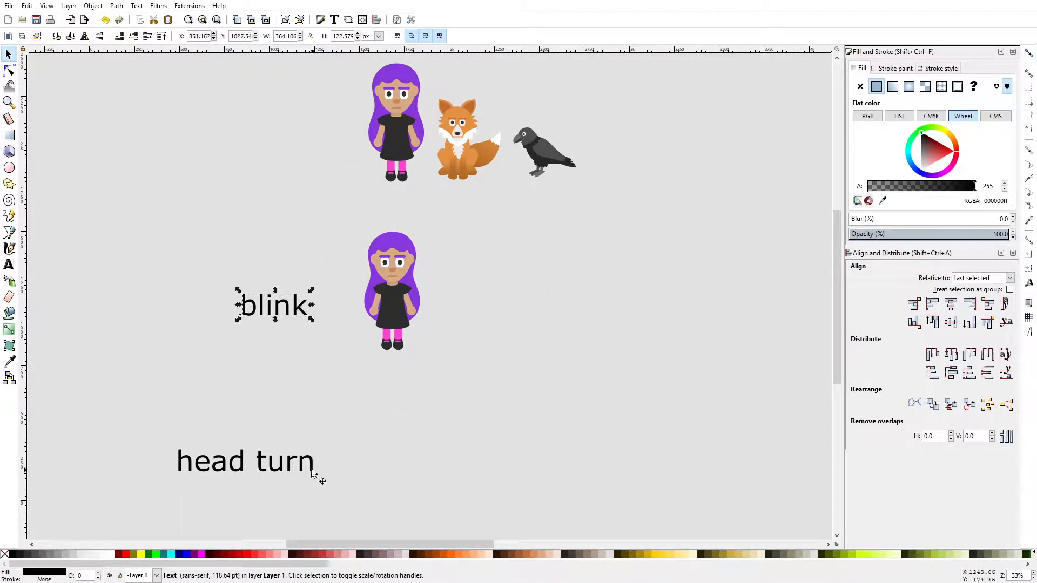
left_click(968, 306)
left_click_drag(403, 295, 390, 238)
left_click_drag(294, 390, 294, 412)
left_click_drag(374, 222, 395, 315)
scroll(394, 316, "up", 4)
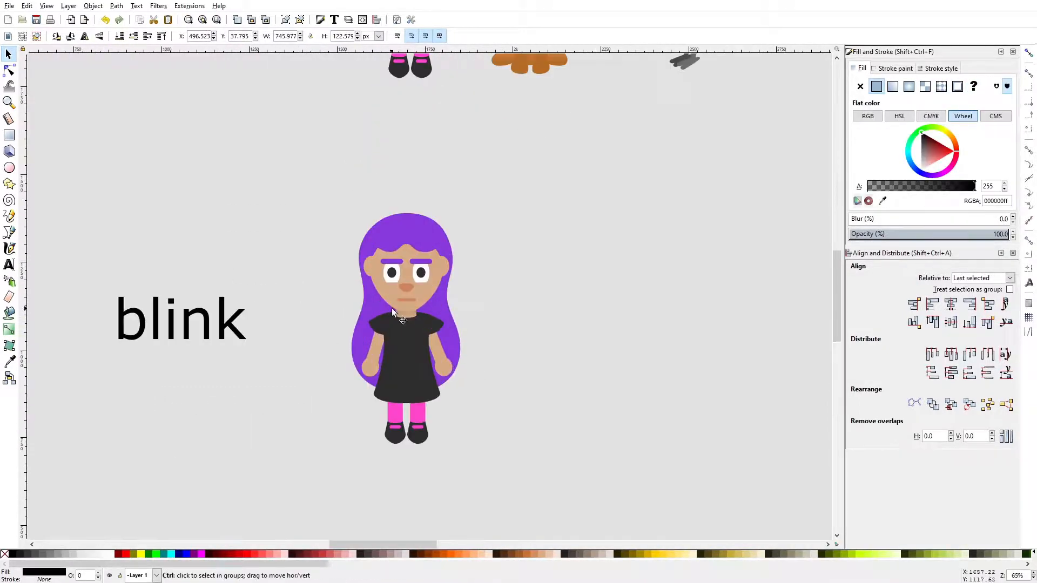
Step: Draw a rectangle about 563 by 716 px over the pasted girl and send it behind her
left_click(9, 135)
mouse_move(308, 180)
left_mouse_down()
mouse_move(359, 154)
mouse_move(578, 454)
left_mouse_up()
key("s")
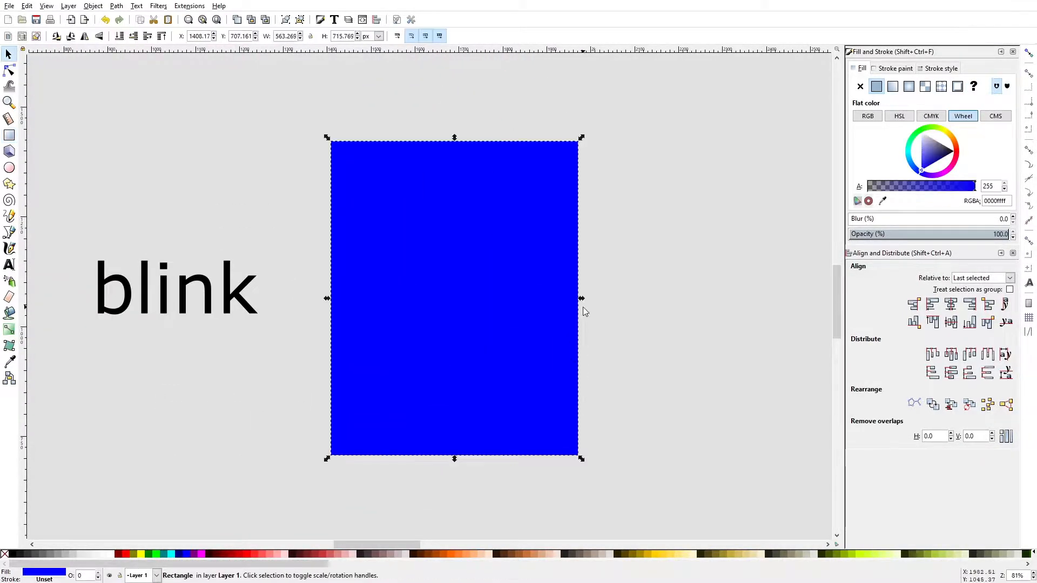
key("End")
left_click(613, 290)
Step: Centre the rectangle and the girl on each other both horizontally and vertically
left_click(545, 277)
left_click(489, 270, "shift")
left_click(950, 304)
left_click(950, 322)
left_click(613, 286)
Step: Shrink the background rectangle around the girl to about 413 by 671 px and fill it bright green (2eff00)
left_click(546, 242)
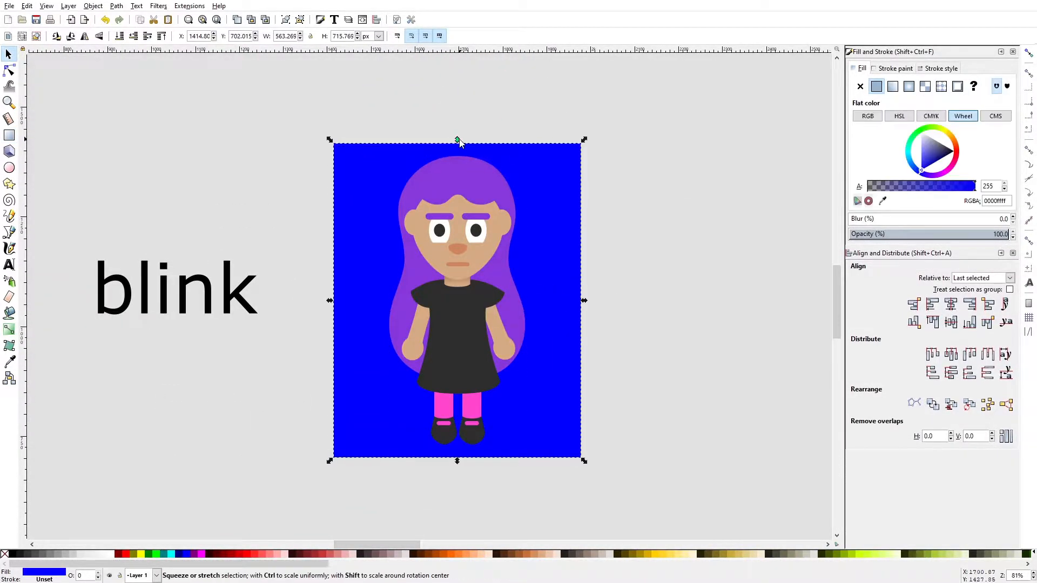
left_click_drag(458, 140, 460, 148)
left_click_drag(583, 300, 555, 300)
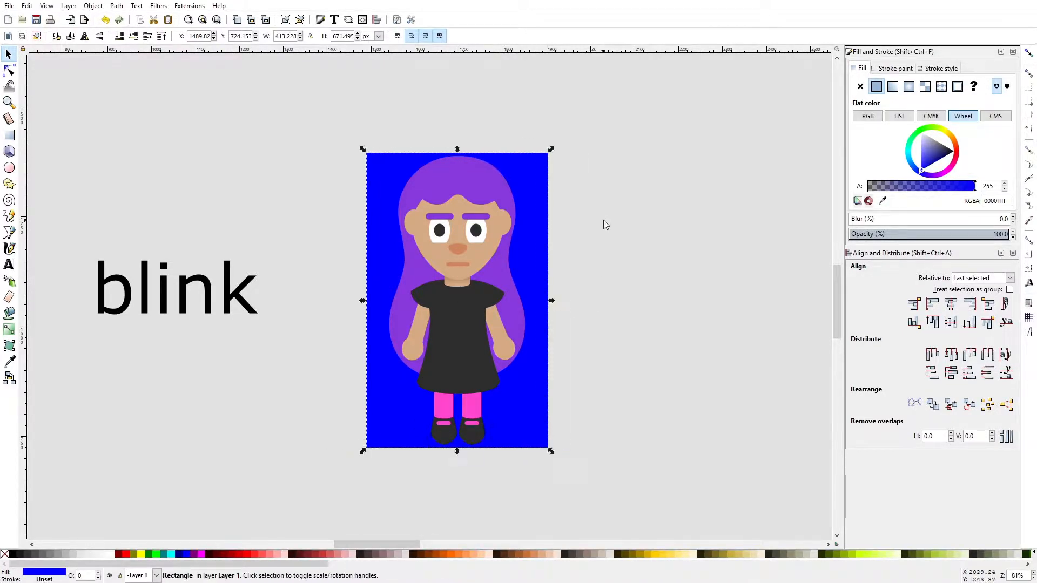
left_click(925, 130)
left_click(610, 232)
Step: Group the girl with her green background rectangle as a single frame
scroll(539, 248, "down", 3)
scroll(539, 248, "up", 3)
left_click_drag(494, 175, 516, 185)
scroll(506, 218, "down", 3)
scroll(426, 205, "up", 3)
left_click_drag(312, 107, 527, 463)
key("ctrl+g")
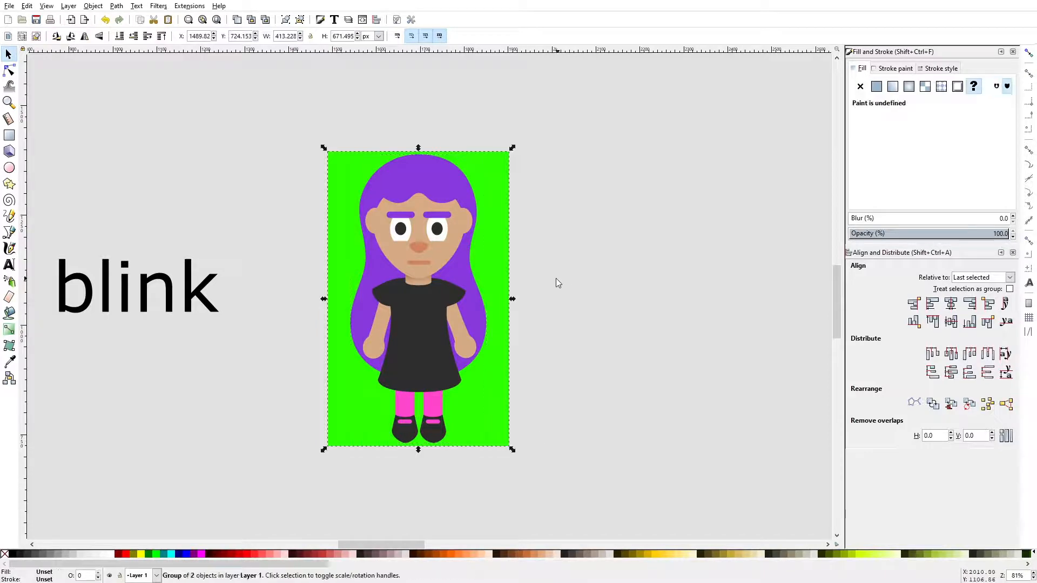
Step: Duplicate the grouped frame, place the copy to the right of the original, and align both at the same height
scroll(411, 275, "down", 3)
key("ctrl+d")
left_click_drag(413, 285, 517, 287)
left_click(419, 292, "shift")
left_click(950, 322)
left_click(637, 286)
Step: Ungroup the two blink frames to separate each background rectangle from its girl
scroll(515, 275, "up", 4)
left_click(595, 240)
left_click_drag(707, 227, 631, 239)
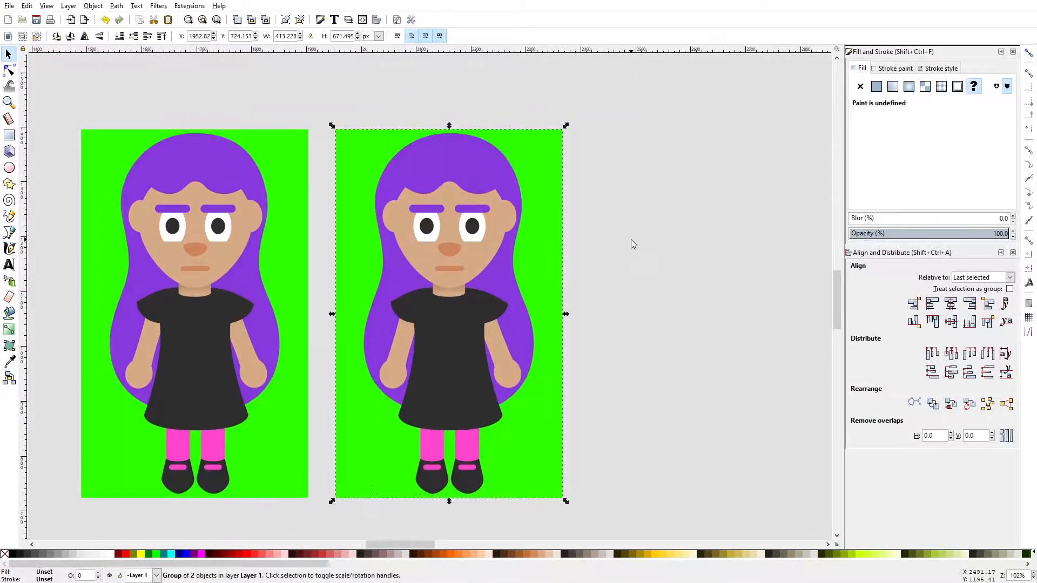
left_click(631, 239)
left_click(446, 197)
left_click(278, 156)
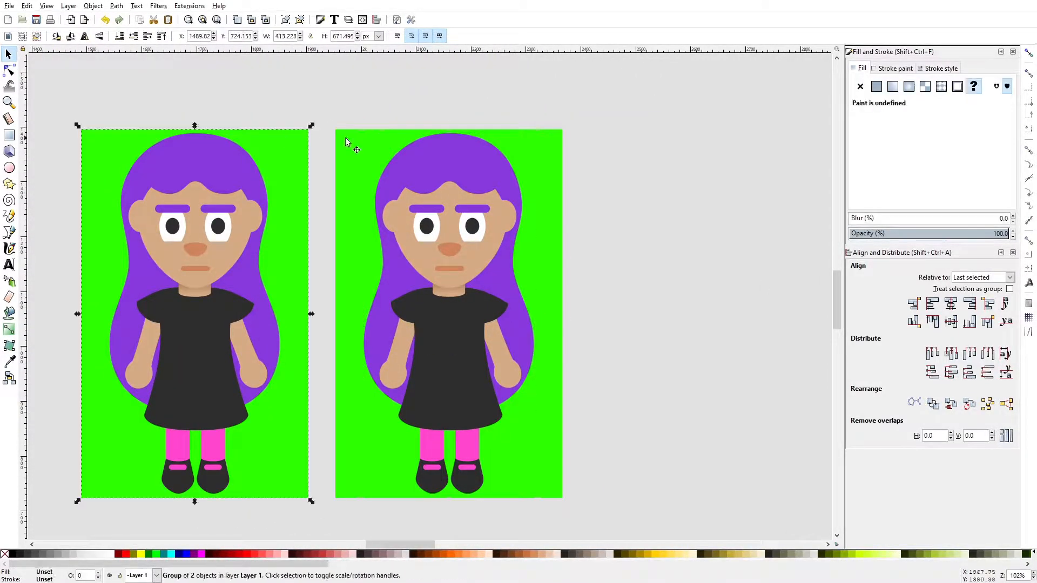
left_click(879, 87)
key("ctrl+z")
left_click(281, 134)
key("ctrl+shift+g")
Step: Select the background rectangles of both blink frames and fill them black
left_click(292, 136)
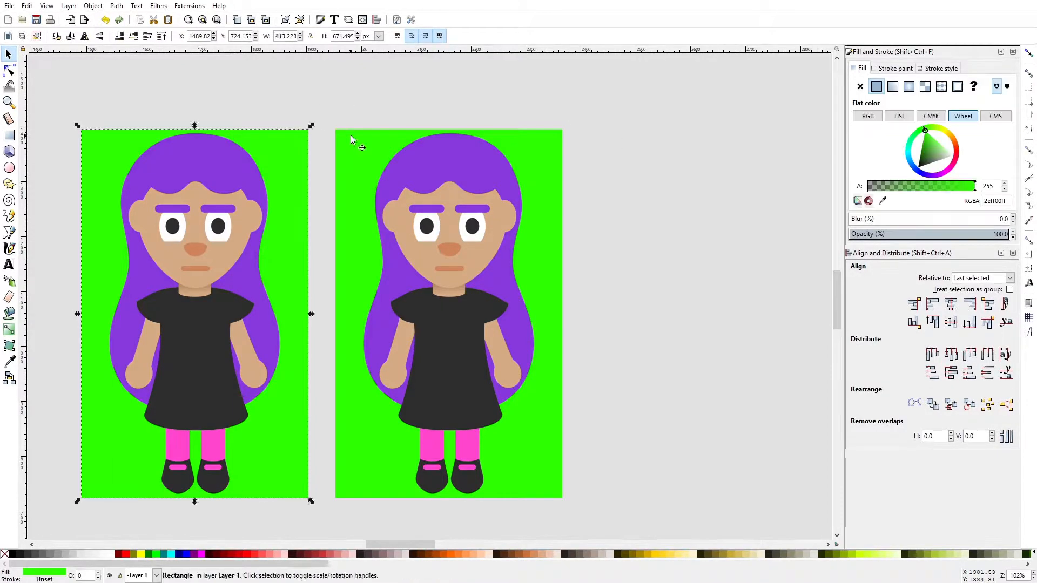
left_click(351, 136, "shift")
left_click_drag(926, 151, 855, 226)
left_click(729, 130)
left_click(540, 147)
left_click(292, 145, "shift")
left_click_drag(926, 156, 879, 201)
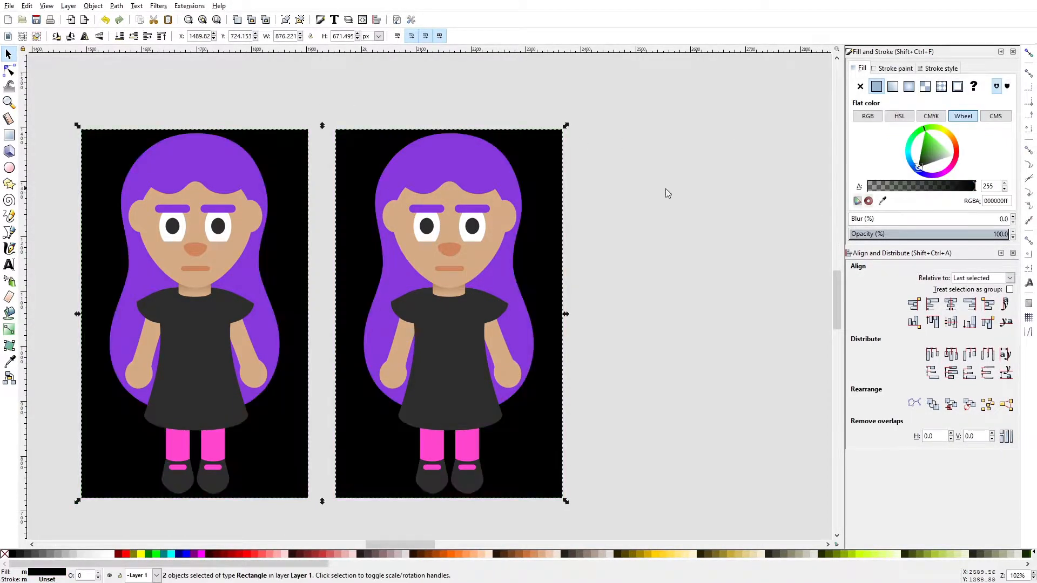
left_click(636, 178)
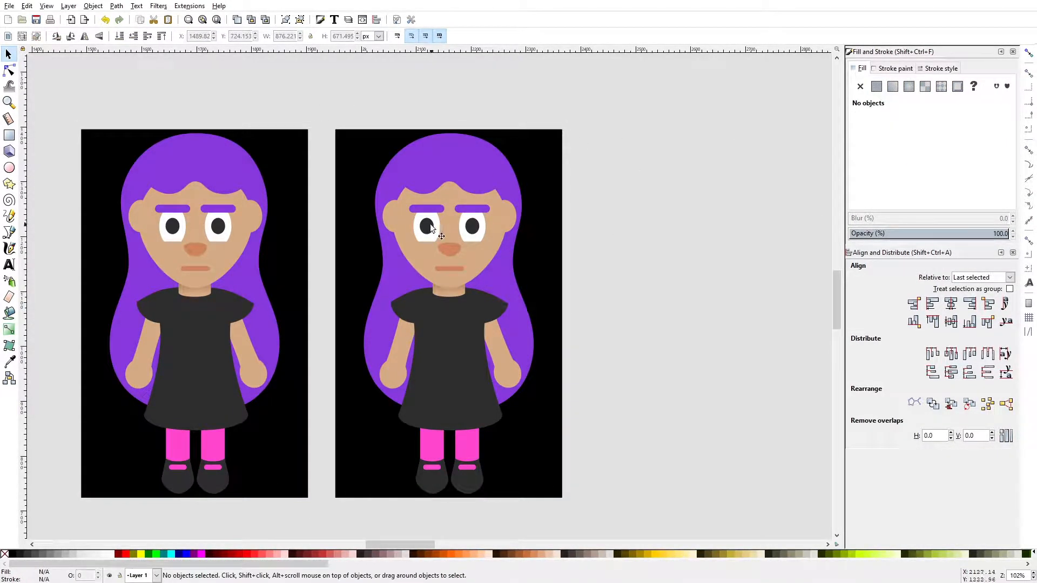
Step: Ungroup the second blink girl repeatedly until her individual face parts are separate objects
left_click(219, 224)
left_click(467, 217)
key("ctrl+shift+g")
scroll(468, 217, "up", 1)
left_click(594, 191)
scroll(424, 228, "up", 1)
left_click(463, 231)
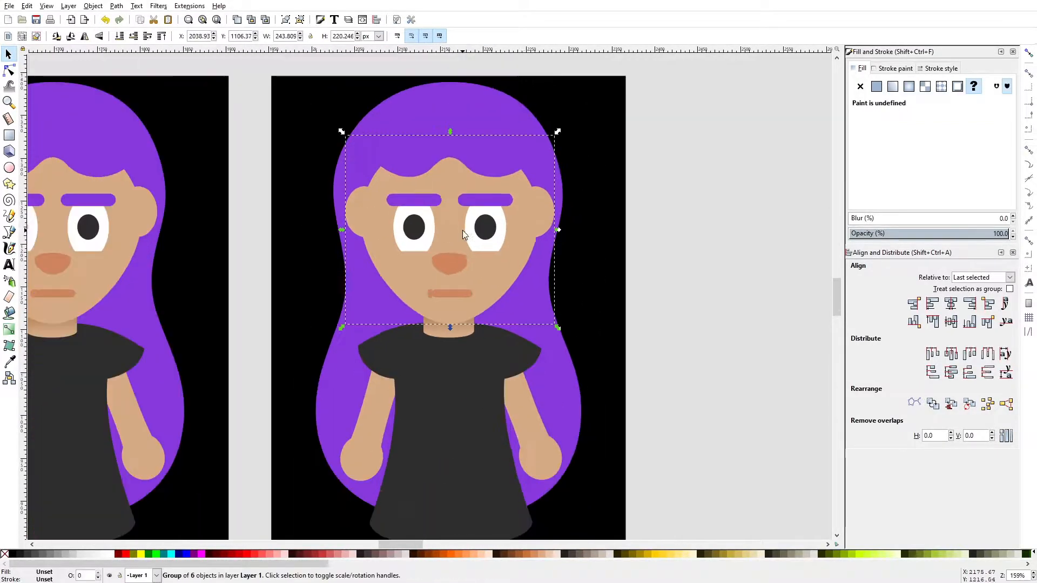
key("ctrl+shift+g")
key("ctrl+shift+g")
Step: Delete both dark pupils from the eyes of the second blink girl
left_click(722, 167)
left_click_drag(420, 217, 446, 232)
left_click(510, 241)
left_click(439, 242, "shift")
scroll(475, 242, "up", 2)
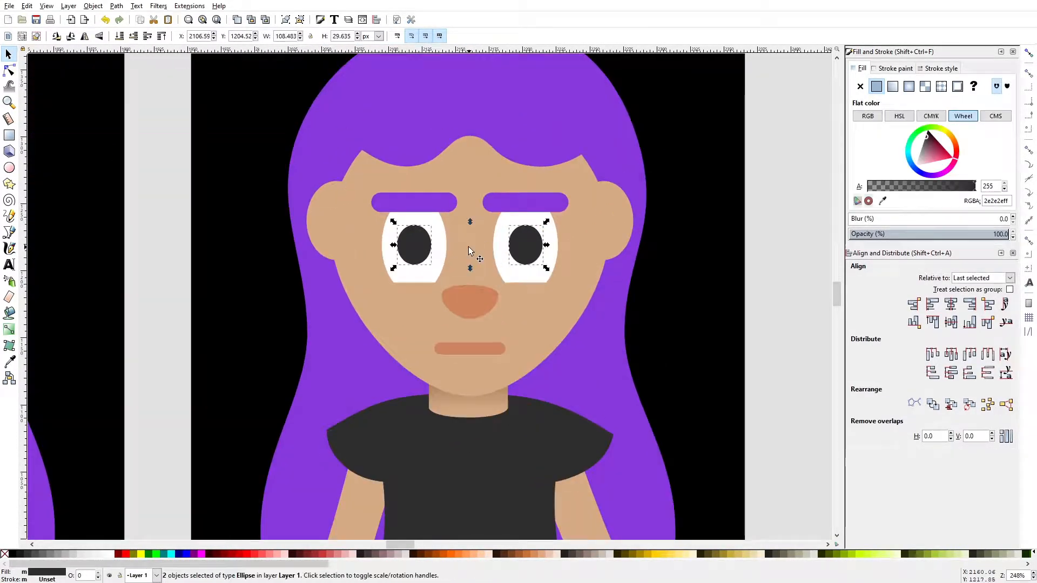
scroll(468, 247, "down", 2)
scroll(462, 248, "up", 2)
key("Delete")
Step: Fill both eye whites with the sampled skin tone, darkened to lightness 151 and slightly desaturated, as closed eyelids
left_click(430, 247)
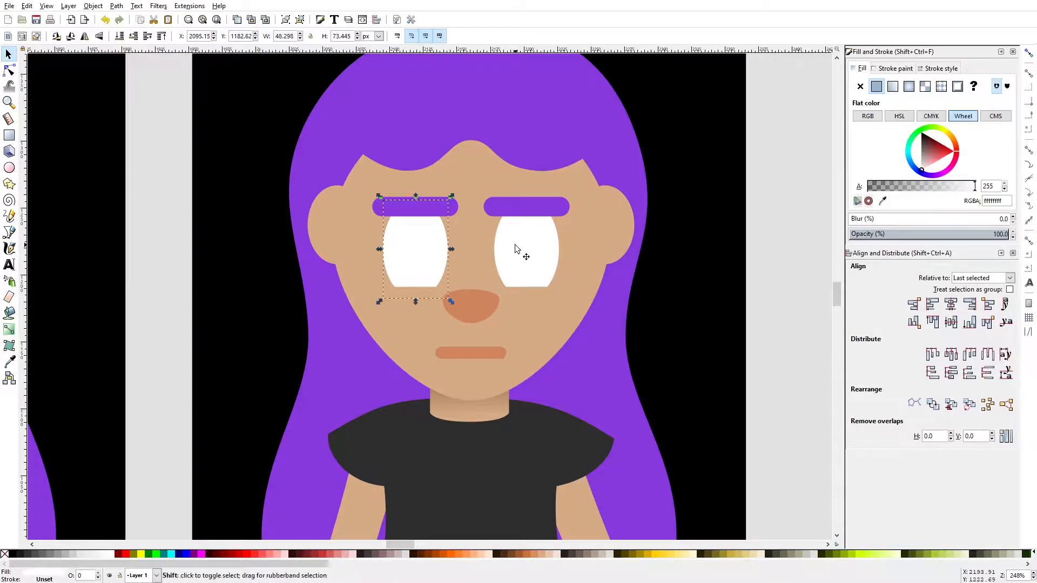
left_click(515, 244, "shift")
left_click(882, 201)
left_click(586, 237)
left_click(898, 116)
left_click_drag(940, 157, 931, 158)
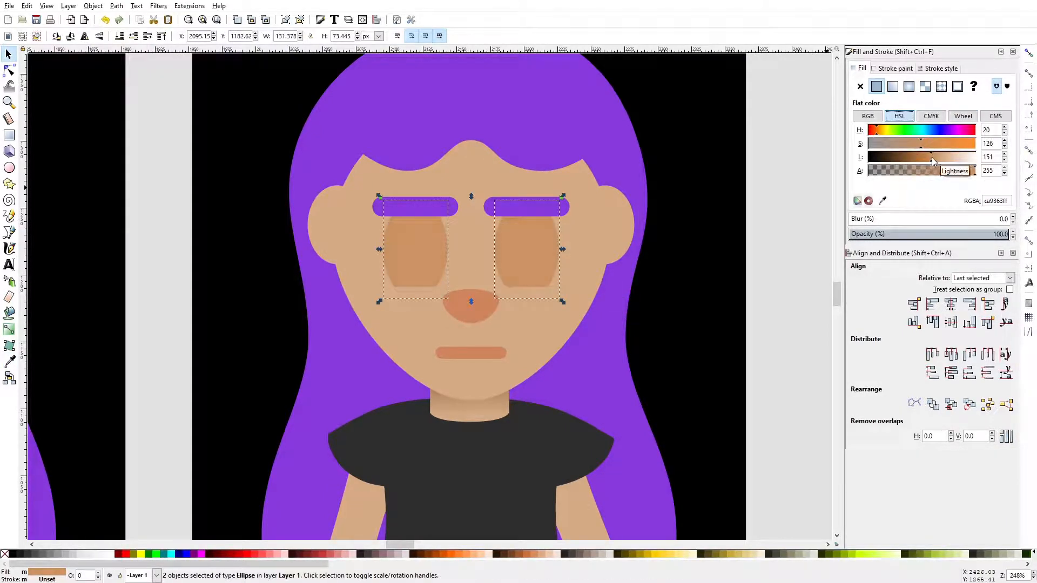
left_click(915, 144)
left_click(786, 184)
scroll(468, 280, "down", 2)
scroll(468, 277, "up", 4)
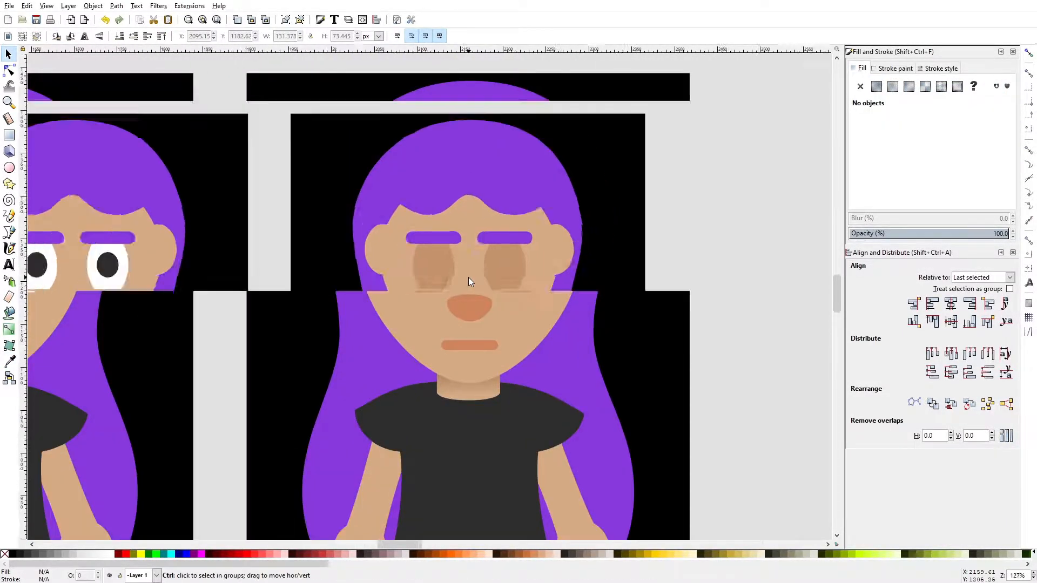
scroll(569, 263, "down", 4)
left_click_drag(568, 261, 486, 250)
scroll(486, 250, "up", 1)
left_click_drag(380, 85, 622, 509)
key("ctrl+g")
left_click_drag(361, 212, 452, 222)
key("ctrl+shift+g")
left_click(415, 216)
left_click(381, 210)
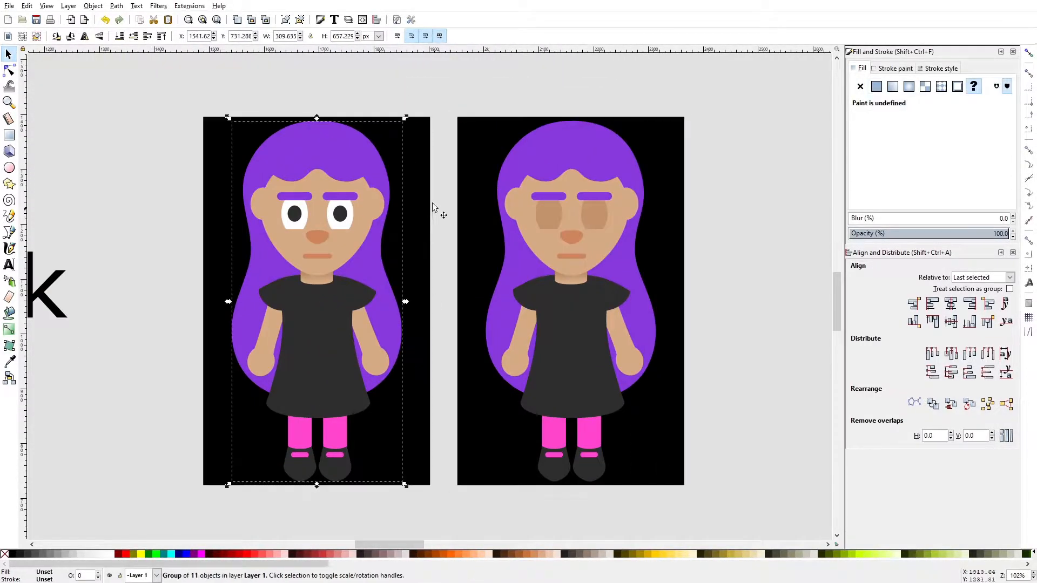
Step: Fill the second frame's background with bright green and sample the same colour for the first frame's background
left_click(442, 200)
left_click(465, 127)
left_click(957, 117)
left_click(929, 129)
left_click_drag(931, 149, 930, 102)
left_click(417, 136)
left_click(882, 201)
left_click(472, 138)
Step: Group each blink frame's girl with her green background
left_click_drag(451, 88, 718, 504)
left_click_drag(167, 88, 440, 505)
scroll(434, 296, "down", 2, "ctrl")
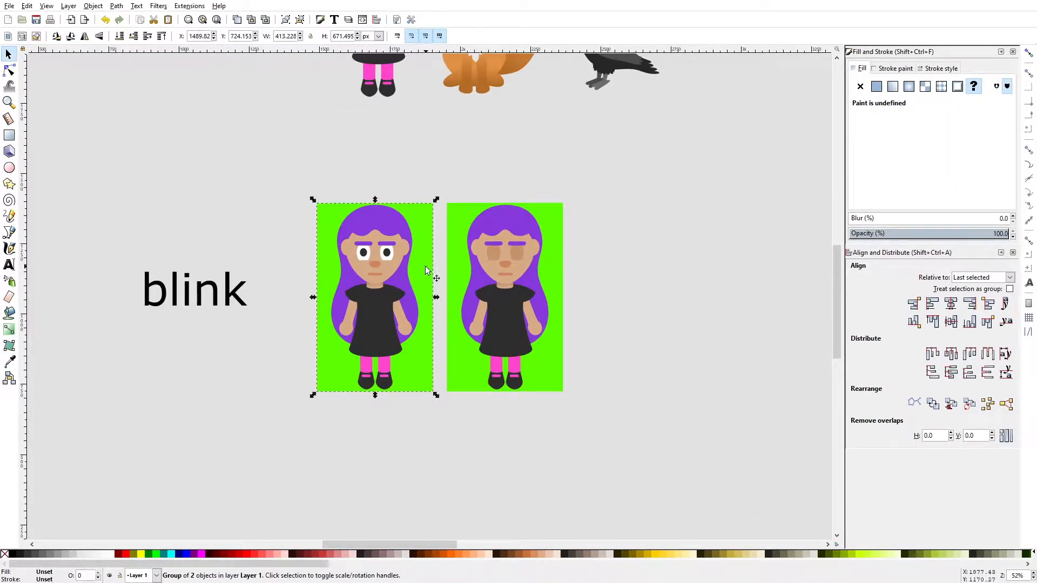
Step: Paste a copy of the open-eyed frame beside the "head turn" label and centre the two at the same height
scroll(423, 303, "down", 2, "ctrl")
scroll(399, 322, "down", 5)
scroll(399, 323, "up", 1, "ctrl")
key("ctrl+v")
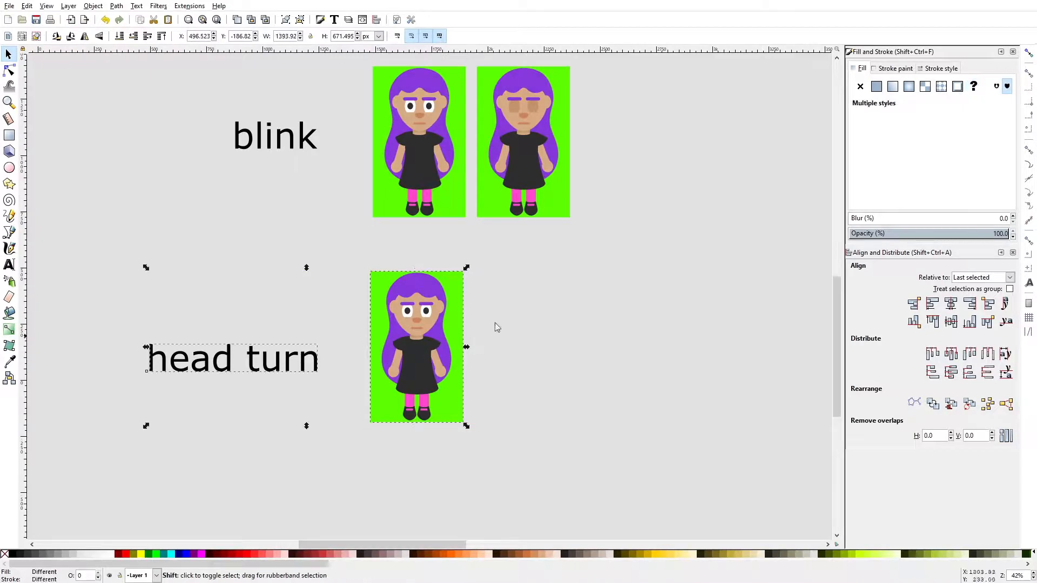
left_click(950, 321)
left_click(534, 306)
Step: Copy the "head turn" frame, paste it to the right of the original, and align both at the same height
scroll(433, 365, "up", 4, "ctrl")
left_click_drag(433, 365, 522, 300)
left_click(444, 283)
left_click(627, 229)
scroll(638, 226, "down", 2, "ctrl")
left_click_drag(679, 217, 467, 220)
left_click_drag(249, 147, 422, 385)
left_click_drag(423, 292, 442, 317)
key("ctrl+c")
key("ctrl+v")
left_click(403, 267, "shift")
left_click(950, 322)
Step: Shift the second "head turn" frame slightly to the right along the horizontal axis
left_click(565, 202)
left_click_drag(570, 182, 416, 419)
left_click_drag(528, 303, 534, 302, "ctrl")
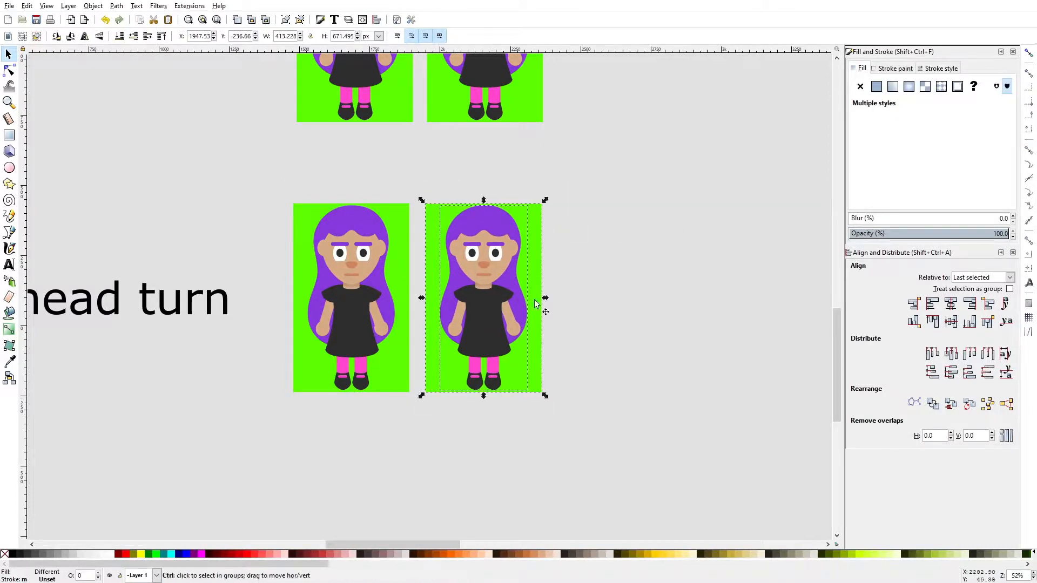
key("Escape")
Step: Ungroup the girl in the second "head turn" frame into her individual parts
scroll(477, 235, "up", 4, "ctrl")
left_click(467, 289)
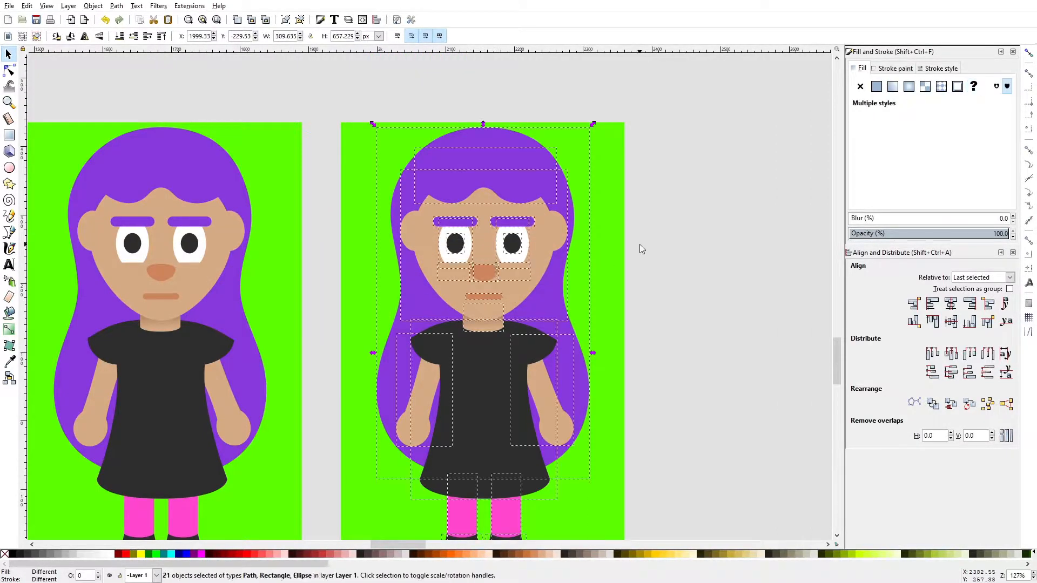
left_click(648, 233)
Step: Group the second girl's face, ears and facial features and rotate the group slightly clockwise
left_click_drag(564, 202, 413, 306)
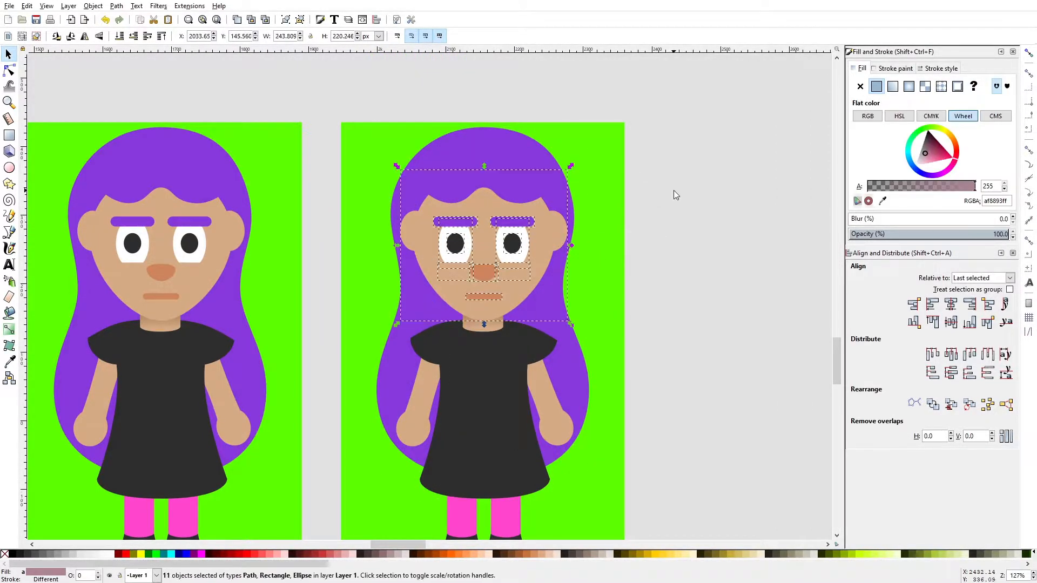
key("ctrl+g")
left_click_drag(570, 325, 557, 326)
scroll(501, 191, "up", 2)
Step: Rotate the second girl's hair fringe slightly clockwise and reposition it over her tilted forehead
left_click(501, 190)
left_click(501, 190)
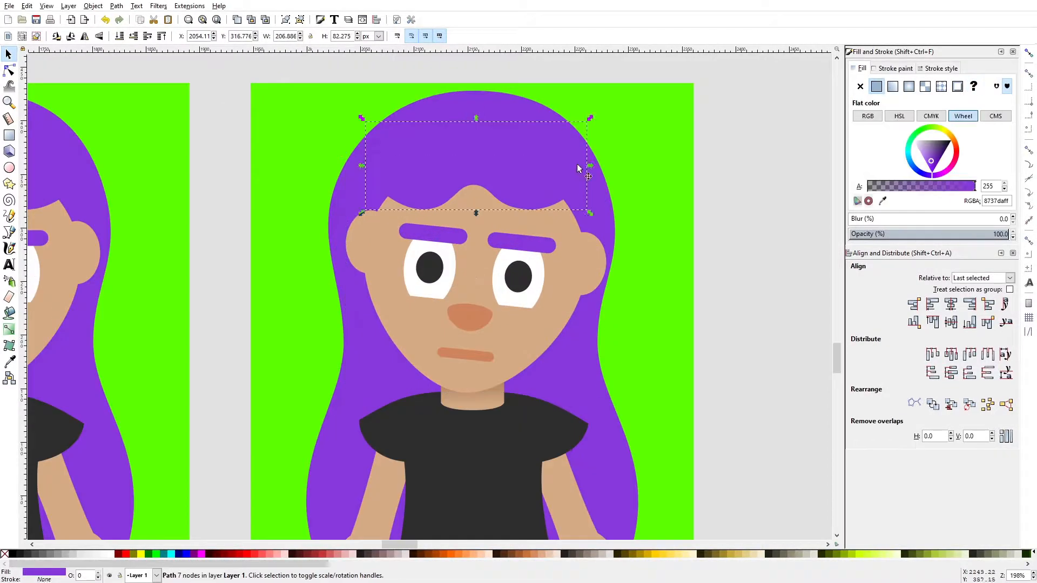
left_click_drag(588, 112, 595, 134)
left_click_drag(514, 186, 521, 189)
scroll(498, 204, "down", 2)
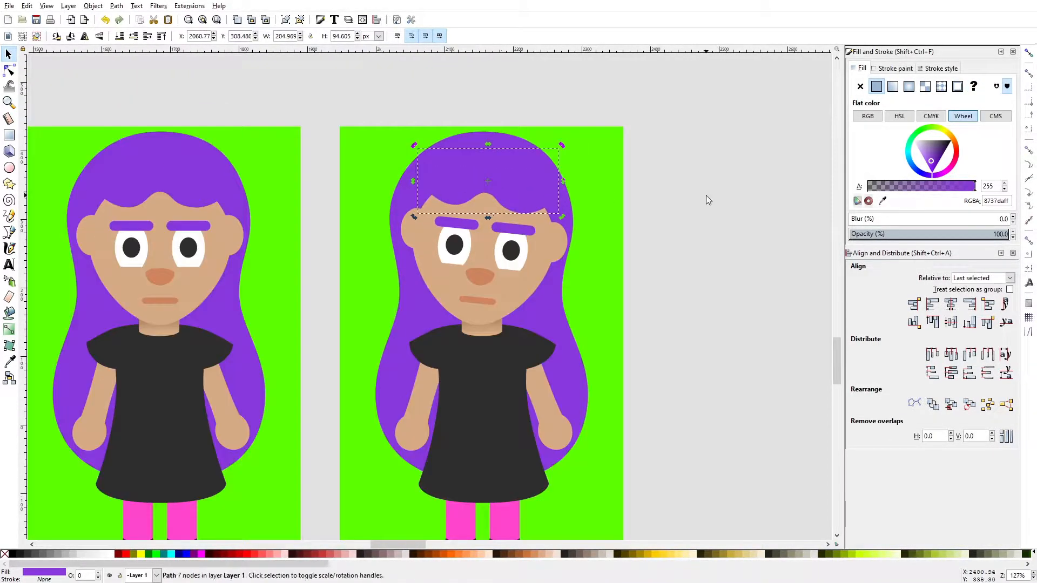
Step: Ungroup the second girl's tilted head to free the individual facial features
left_click(705, 195)
left_click(468, 248)
key("ctrl+shift+g")
left_click(666, 218)
left_click_drag(667, 204, 416, 324)
left_click_drag(515, 260, 509, 256)
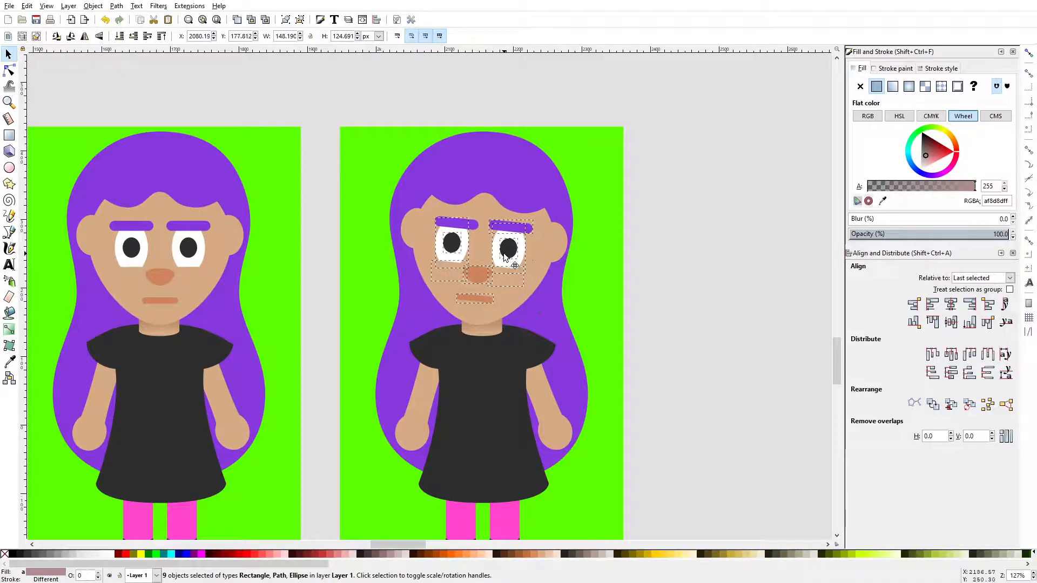
key("ctrl+z")
Step: Move the second girl's eyes, eyebrows, nose and mouth together slightly left and up on her face
left_click_drag(669, 204, 416, 324)
scroll(479, 257, "up", 2)
left_click_drag(528, 266, 520, 263)
key("Escape")
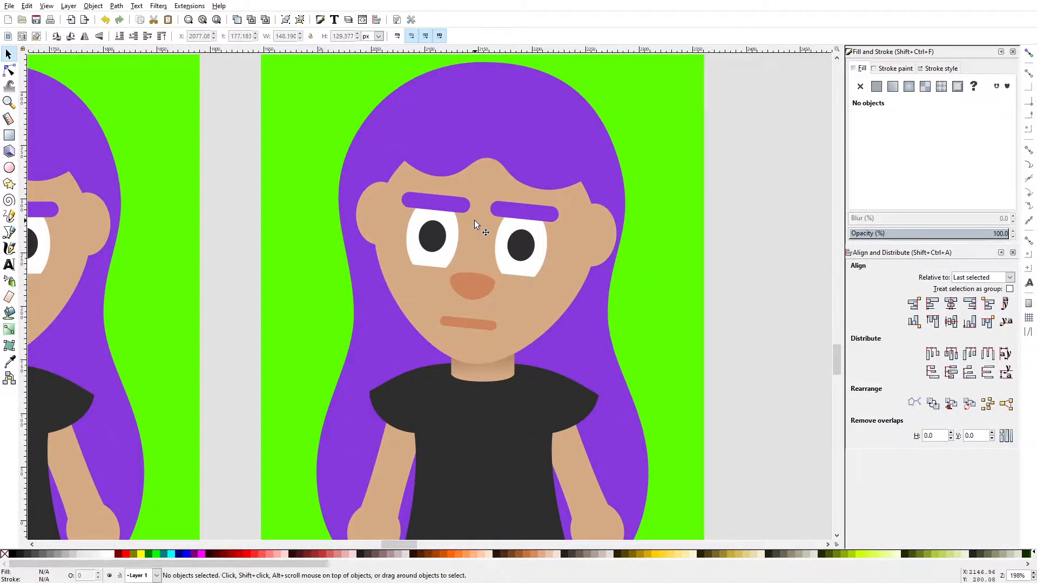
Step: Pull the left side of the second girl's back hair inward, narrowing it to about 291 px
scroll(474, 220, "up", 1)
left_click_drag(474, 220, 504, 247)
double_click(399, 229)
scroll(386, 219, "up", 2)
left_click_drag(348, 253, 381, 281)
scroll(432, 262, "down", 6)
key("s")
left_click(388, 324)
scroll(387, 323, "up", 2)
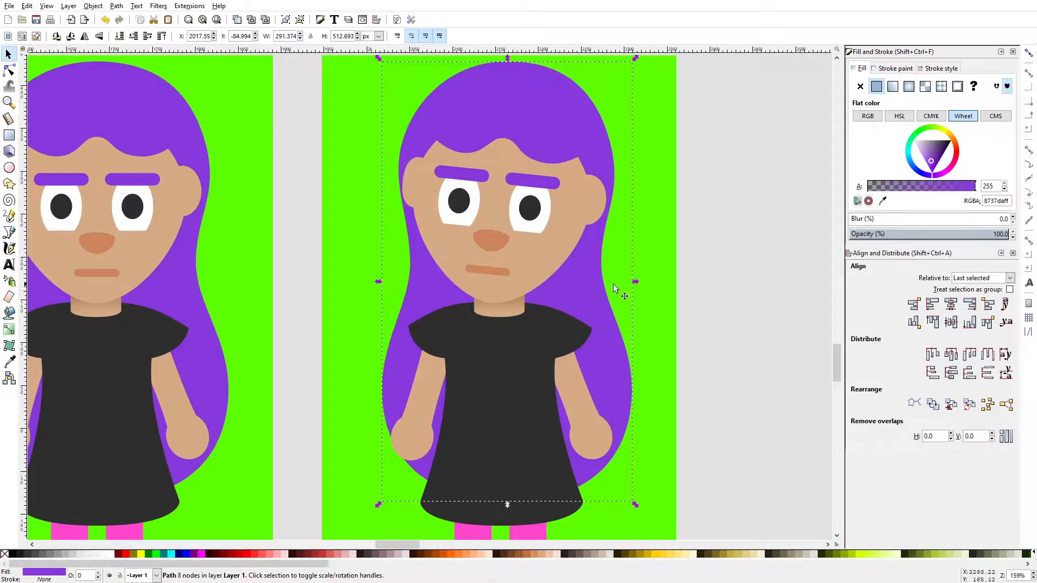
Step: Stretch the right side of the second girl's back hair outward to a width of about 308 px
left_click_drag(635, 282, 651, 280)
scroll(521, 274, "down", 2)
key("Escape")
scroll(520, 272, "up", 2)
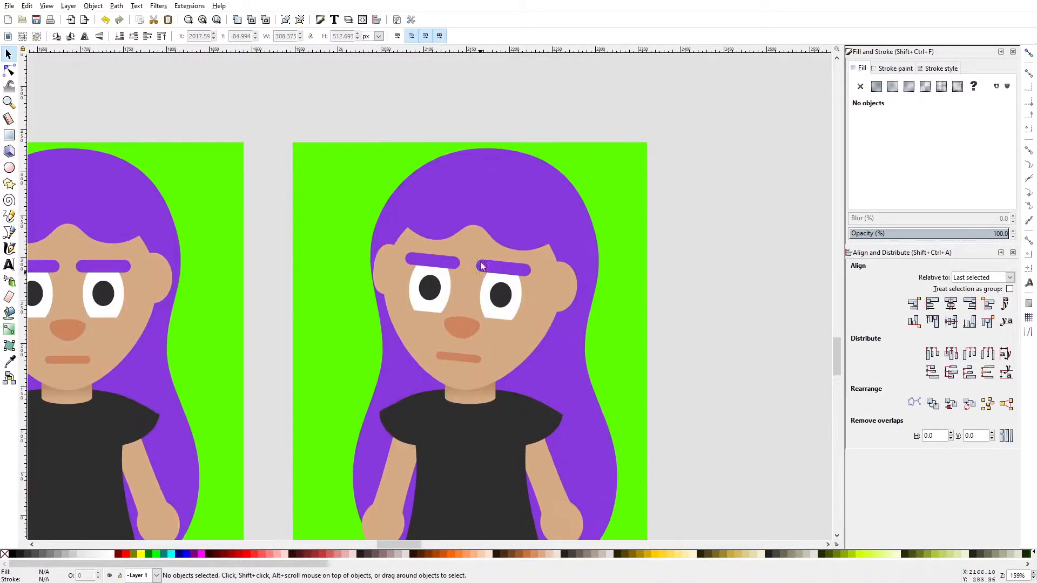
Step: Rotate the second girl's hair fringe slightly further clockwise to follow the head's tilt
left_click(474, 216)
left_click(474, 216)
scroll(474, 240, "up", 1)
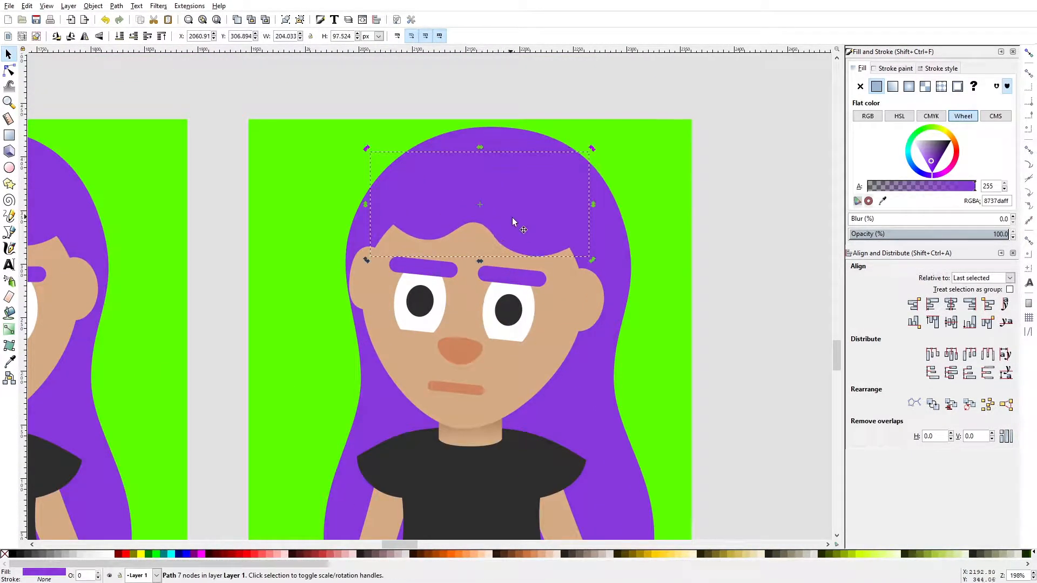
scroll(490, 233, "down", 2)
scroll(495, 243, "up", 1)
key("Escape")
scroll(468, 272, "down", 1)
scroll(442, 295, "up", 3)
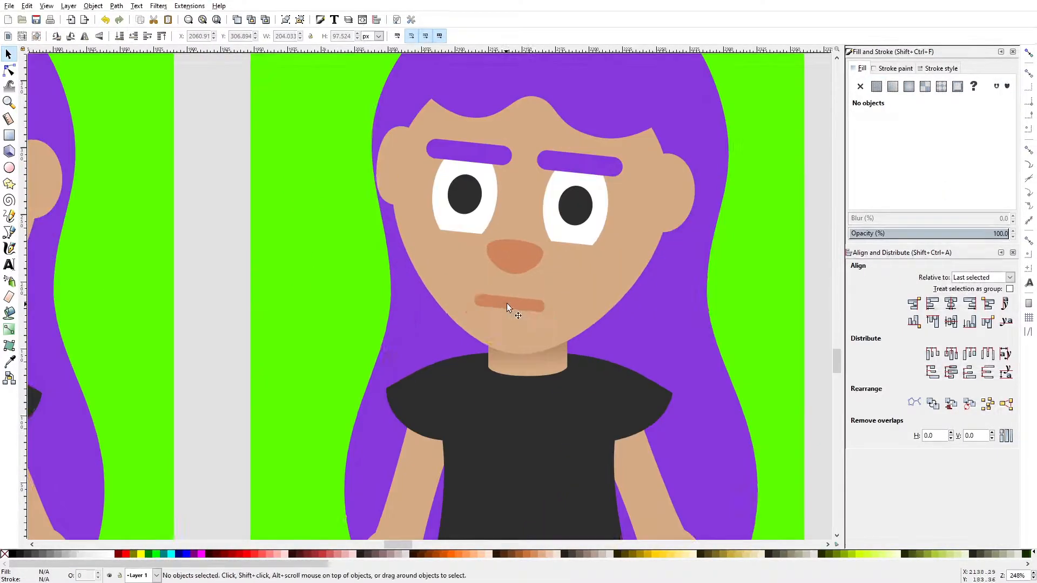
Step: Shorten the second girl's mouth from its left end to a width of about 41 px
scroll(502, 304, "right", 1)
left_click(495, 306)
left_click_drag(495, 308, 512, 308)
key("F2")
scroll(465, 309, "up", 4)
key("s")
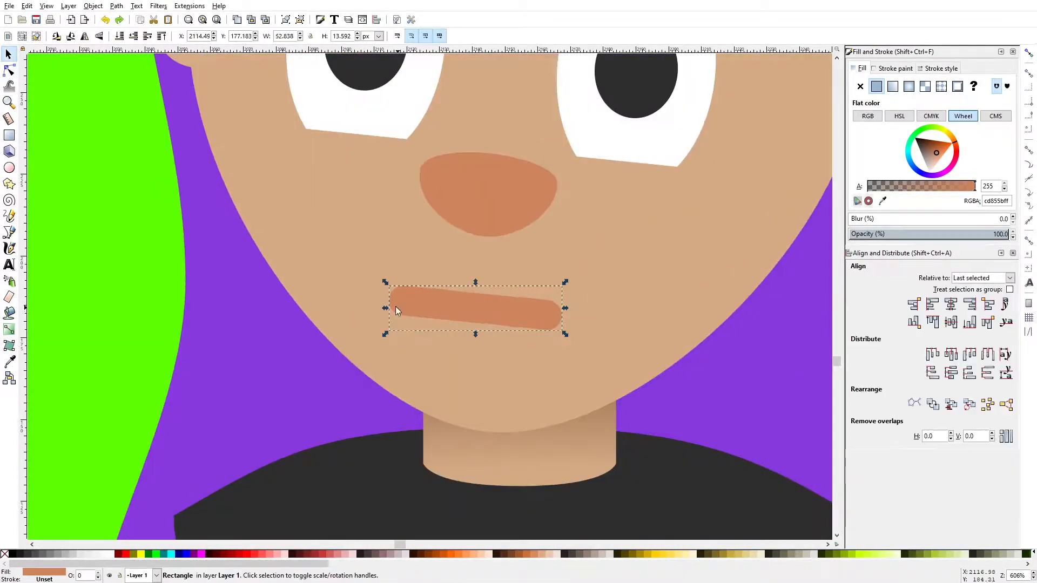
left_click_drag(388, 308, 427, 309)
left_click_drag(495, 309, 476, 308)
scroll(496, 293, "down", 7)
left_click(661, 260)
scroll(511, 261, "up", 3)
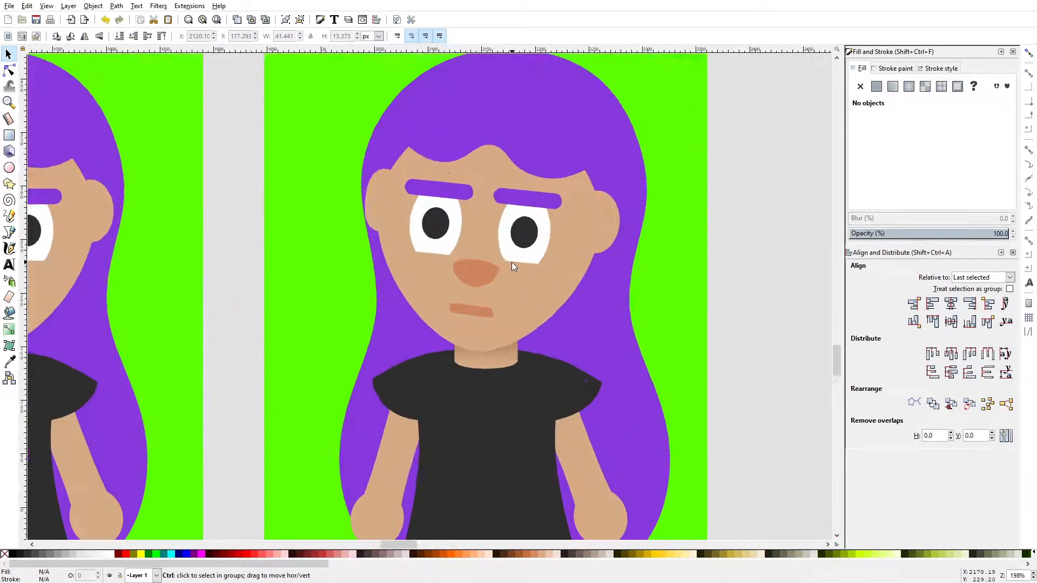
Step: Rotate the second girl's shortened mouth slightly counterclockwise so it slopes less
scroll(511, 261, "down", 3)
left_click(495, 295)
scroll(514, 306, "up", 4)
scroll(514, 306, "down", 5)
left_click(638, 248)
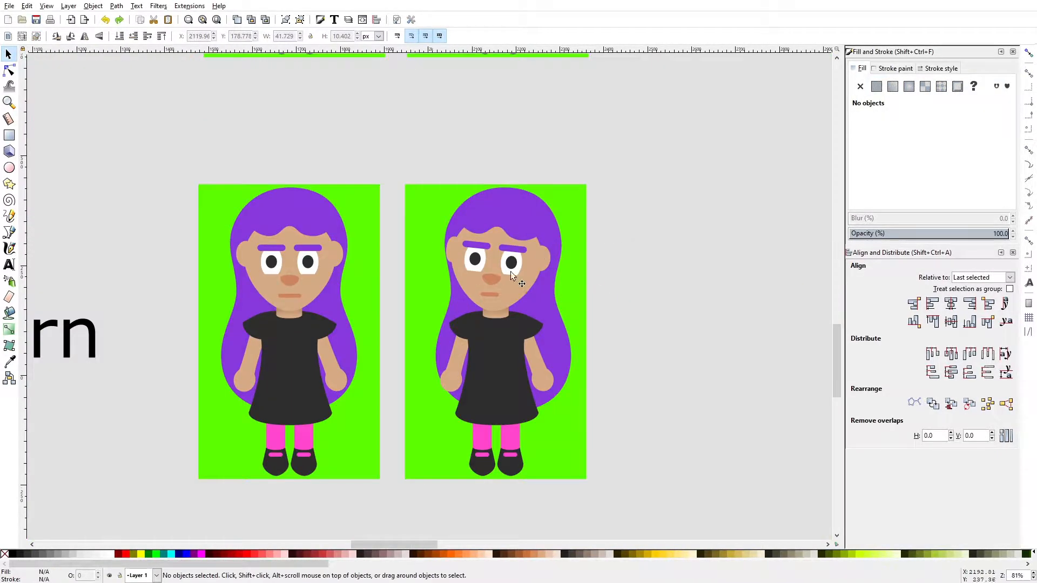
Step: Group the tilted girl with her green background, and group the front-facing girl with hers
left_click_drag(537, 266, 590, 236)
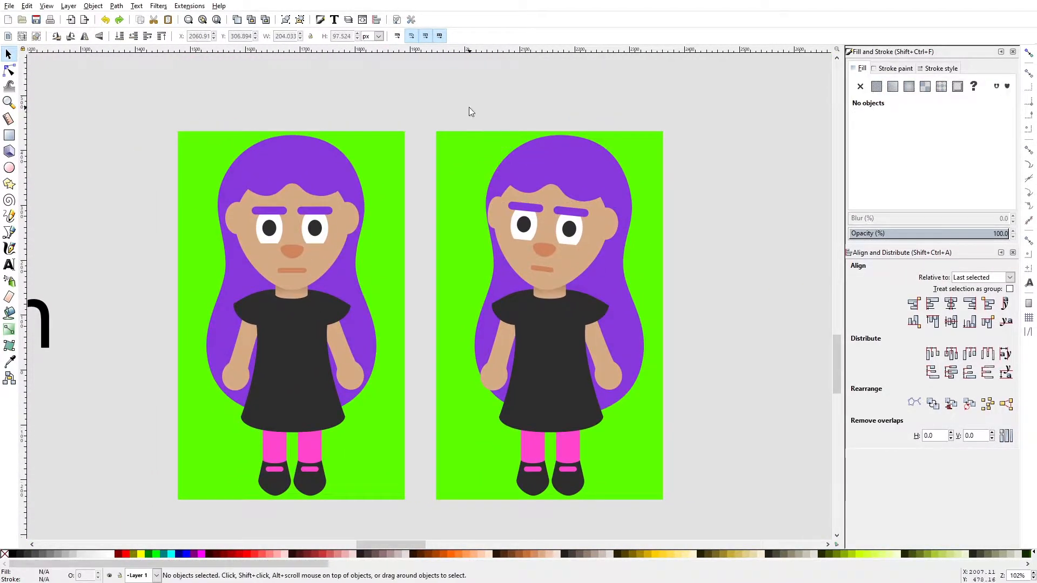
left_click_drag(458, 106, 657, 517)
left_click_drag(414, 105, 679, 511)
key("ctrl+g")
left_click_drag(161, 109, 425, 512)
key("ctrl+g")
Step: Swap the positions of the two head-turn frames repeatedly to preview the animation
left_click_drag(448, 229, 598, 230)
left_click(598, 230, "shift")
scroll(458, 234, "up", 4)
left_click_drag(459, 234, 487, 253)
left_click(933, 404)
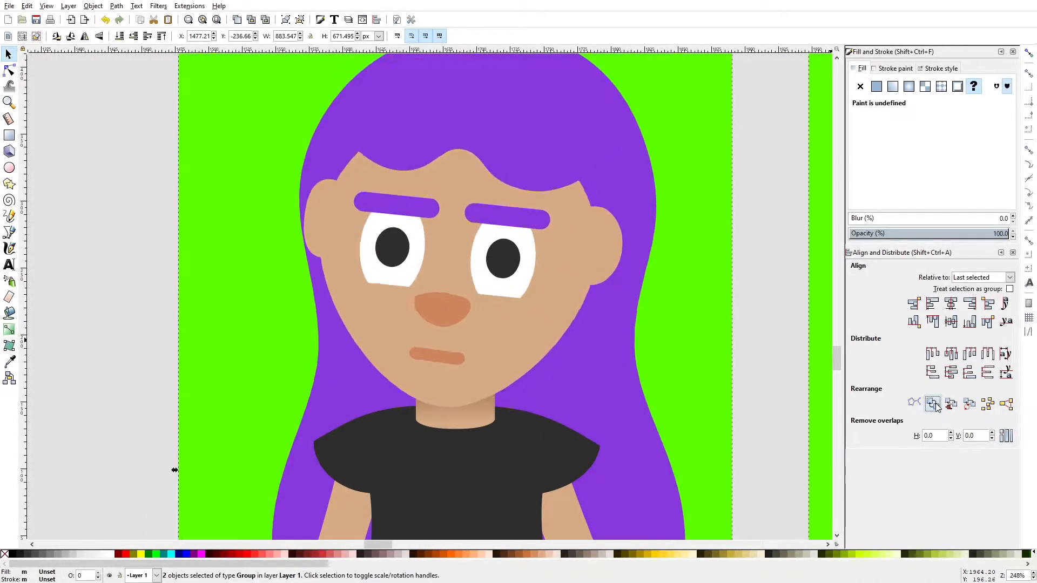
left_click(933, 404)
left_click(933, 404)
left_click(932, 403)
scroll(572, 297, "down", 5)
Step: Ungroup the tilted girl's frame and move her pupils slightly left within the eyes
left_click_drag(539, 293, 378, 281)
left_click(564, 272)
key("ctrl+shift+g")
left_click(596, 232)
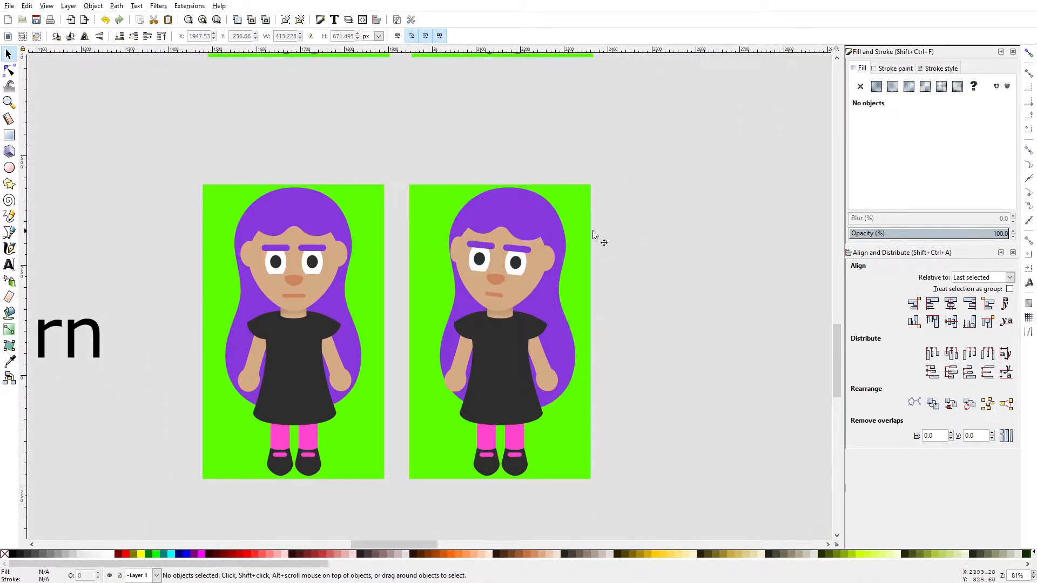
scroll(482, 262, "up", 6)
left_click_drag(483, 255, 472, 255)
scroll(591, 261, "down", 5)
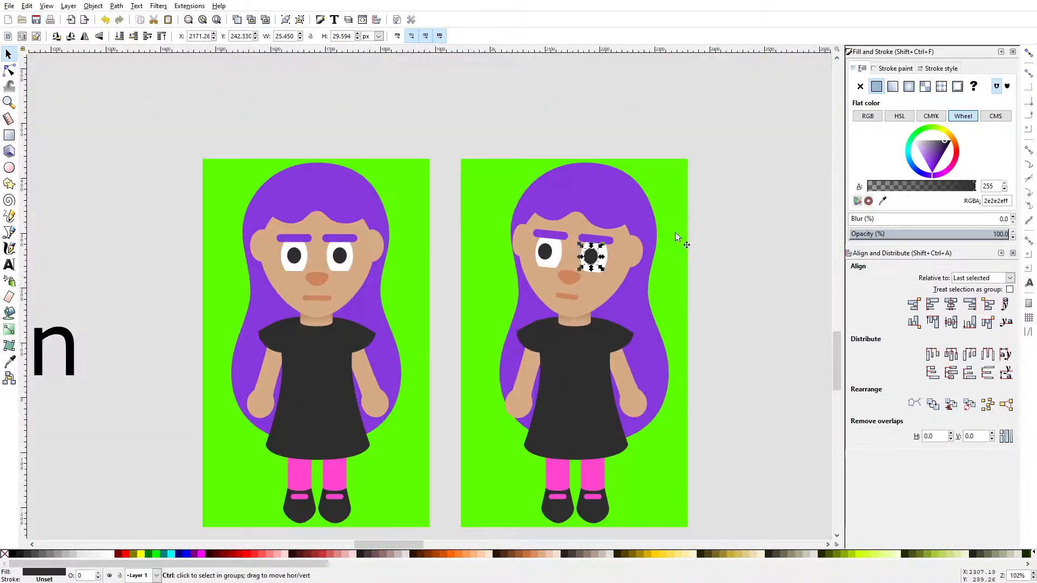
key("Escape")
left_click_drag(591, 291, 542, 286)
Step: Stretch the left side of the tilted girl's back hair outward to a width of about 311 px
scroll(542, 287, "down", 3)
scroll(548, 294, "up", 4)
left_click(453, 309)
scroll(454, 308, "up", 1)
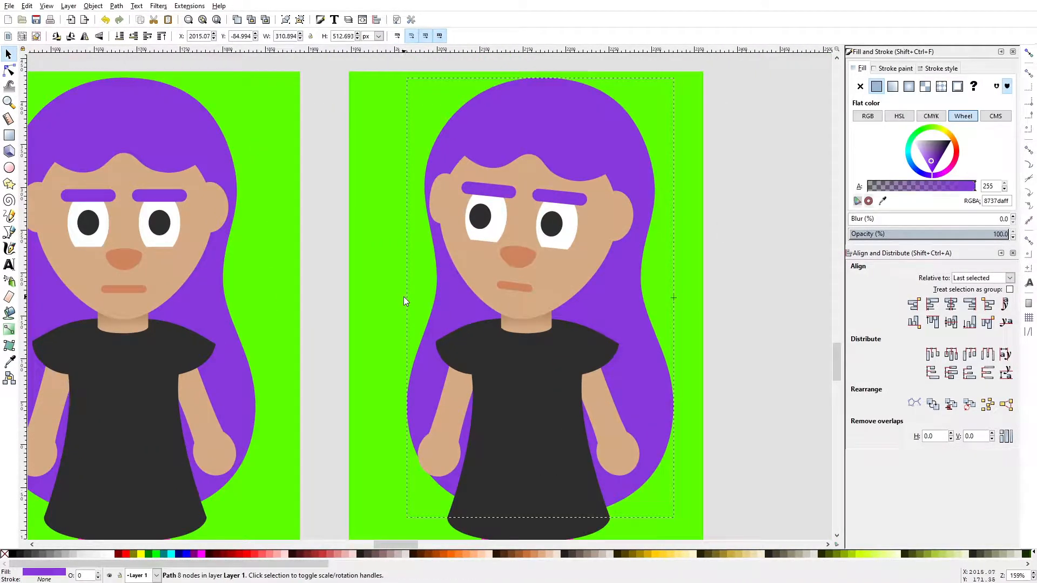
scroll(677, 302, "down", 3)
key("Escape")
Step: Regroup all parts of the tilted girl with her green background
mouse_move(469, 136)
left_mouse_down()
mouse_move(637, 489)
mouse_move(666, 486)
left_mouse_up()
key("ctrl+g")
key("ctrl+g")
Step: Preview the adjusted head turn by repeatedly exchanging the positions of the front-facing and tilted frames
left_click_drag(490, 268, 547, 269)
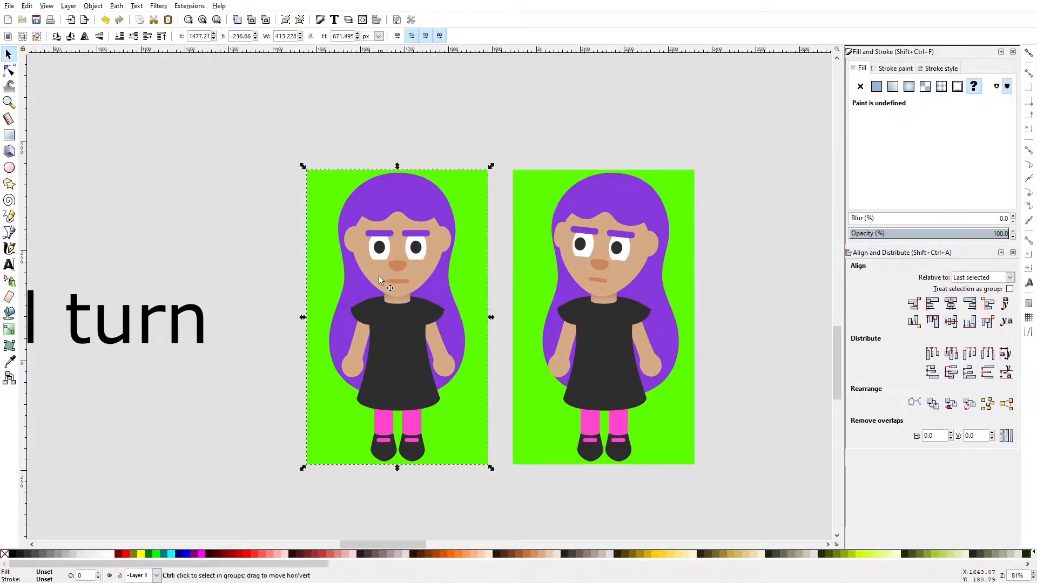
scroll(378, 276, "up", 3)
left_click(676, 239, "shift")
left_click_drag(437, 242, 481, 326)
scroll(481, 326, "up", 2)
left_click(934, 405)
left_click(934, 408)
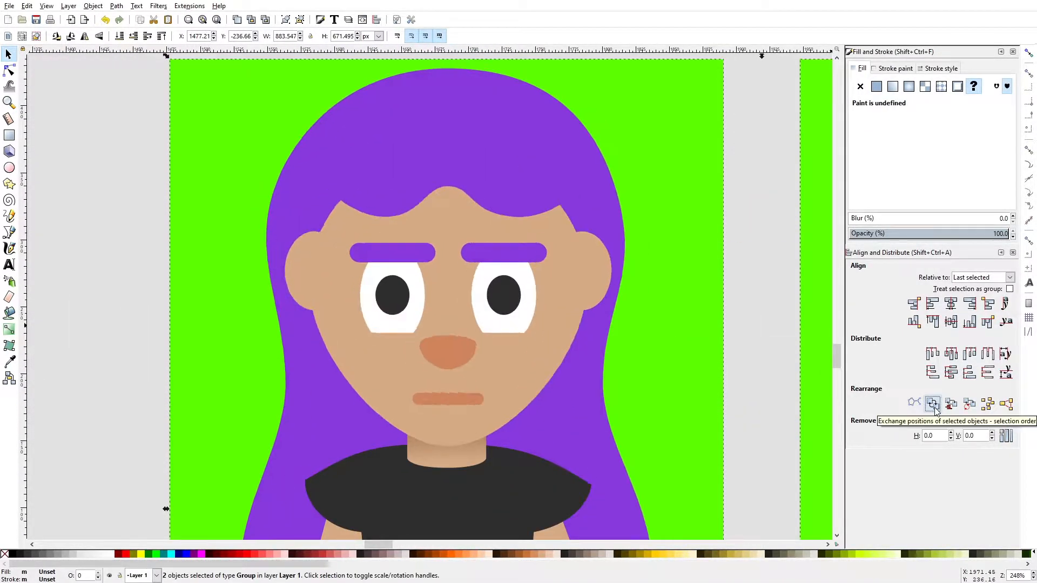
left_click(934, 406)
left_click(933, 406)
left_click(934, 406)
left_click(933, 406)
left_click(933, 406)
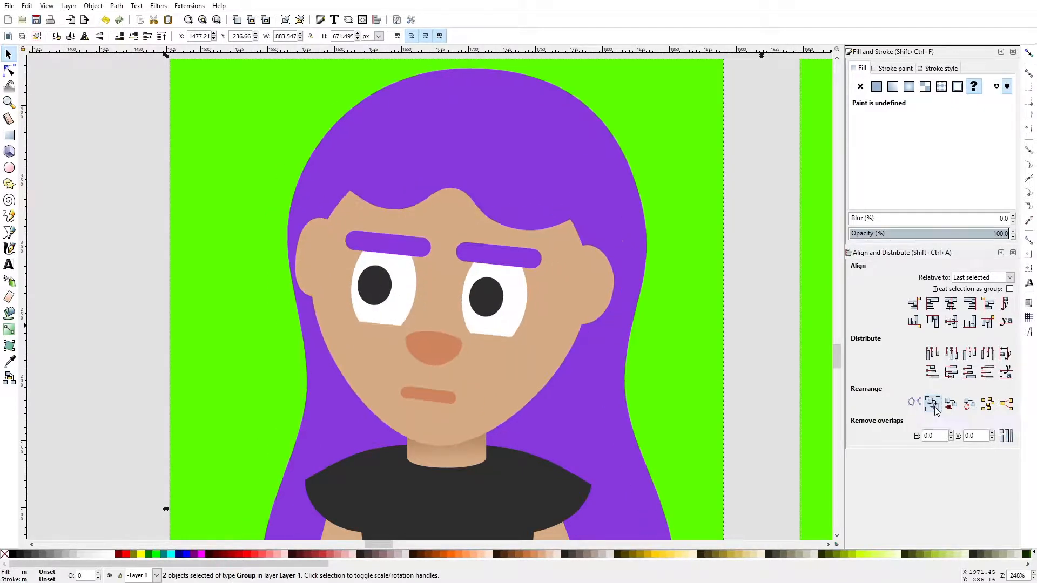
left_click(935, 407)
left_click(934, 407)
left_click(934, 407)
scroll(549, 275, "down", 4)
left_click(933, 404)
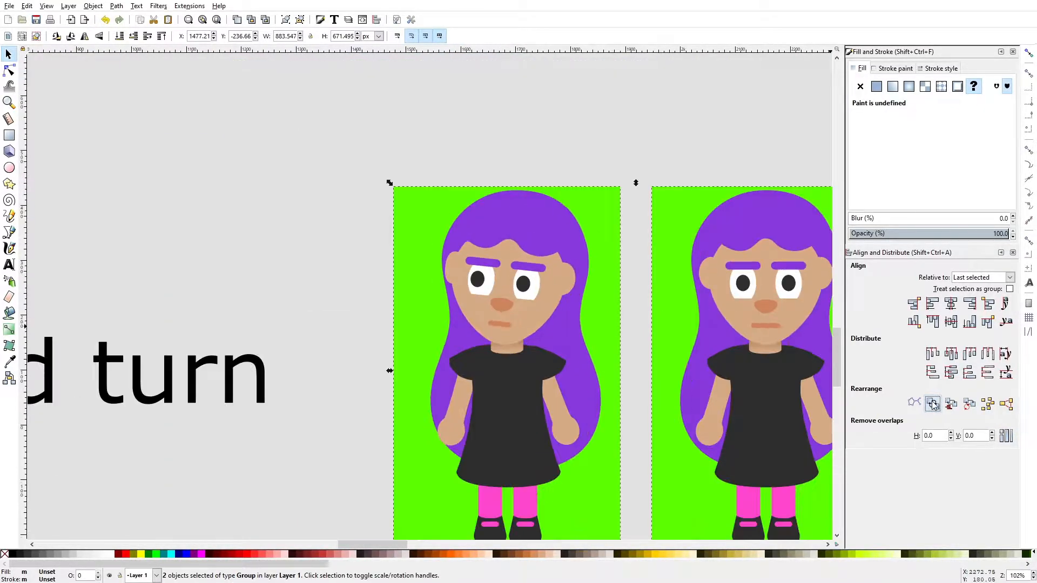
left_click(932, 404)
left_click(933, 404)
left_click(933, 405)
left_click_drag(631, 351, 438, 308)
left_click(438, 308)
scroll(556, 281, "down", 3)
scroll(560, 283, "up", 2)
left_click(530, 236)
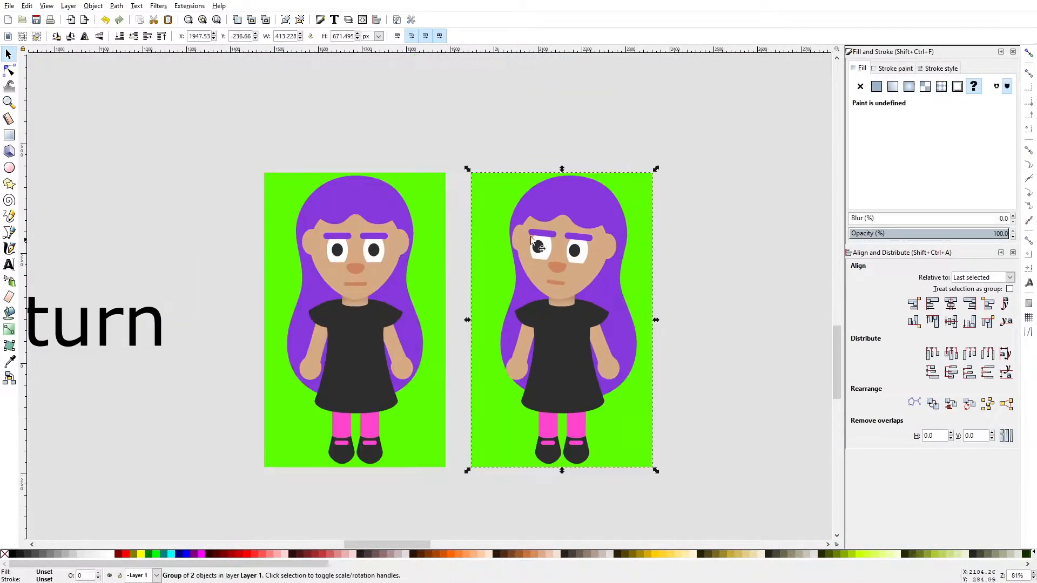
left_click(373, 232)
left_click_drag(367, 173, 384, 522)
left_click(381, 231)
left_click(550, 259)
Step: Move the "head turn" label and its two frames up, closer to the row above
scroll(476, 372, "down", 3)
left_click_drag(461, 452, 463, 293)
left_click_drag(117, 258, 616, 497)
left_click_drag(549, 406, 549, 358)
left_click(665, 308)
Step: Duplicate the "head turn" label and place the copy directly below it
left_click_drag(324, 330, 356, 227)
left_click(344, 217)
key("ctrl+c")
key("ctrl+v")
left_click_drag(326, 324, 372, 362)
left_click_drag(435, 358, 469, 331)
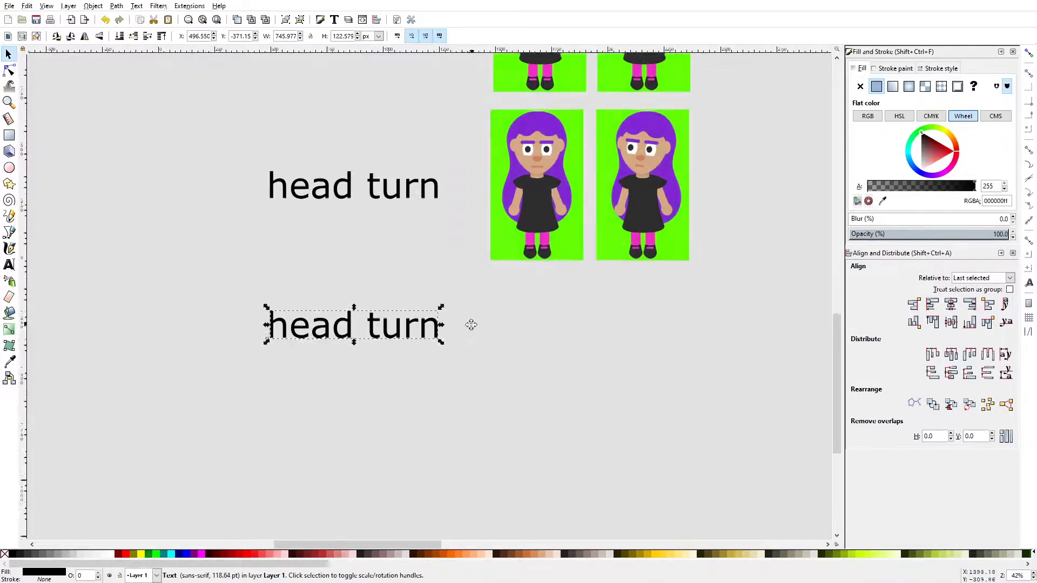
Step: Replace the copied label's text with "eyebrow raise"
double_click(424, 325)
key("BackSpace")
key("BackSpace")
key("BackSpace")
key("BackSpace")
key("BackSpace")
key("BackSpace")
key("BackSpace")
key("BackSpace")
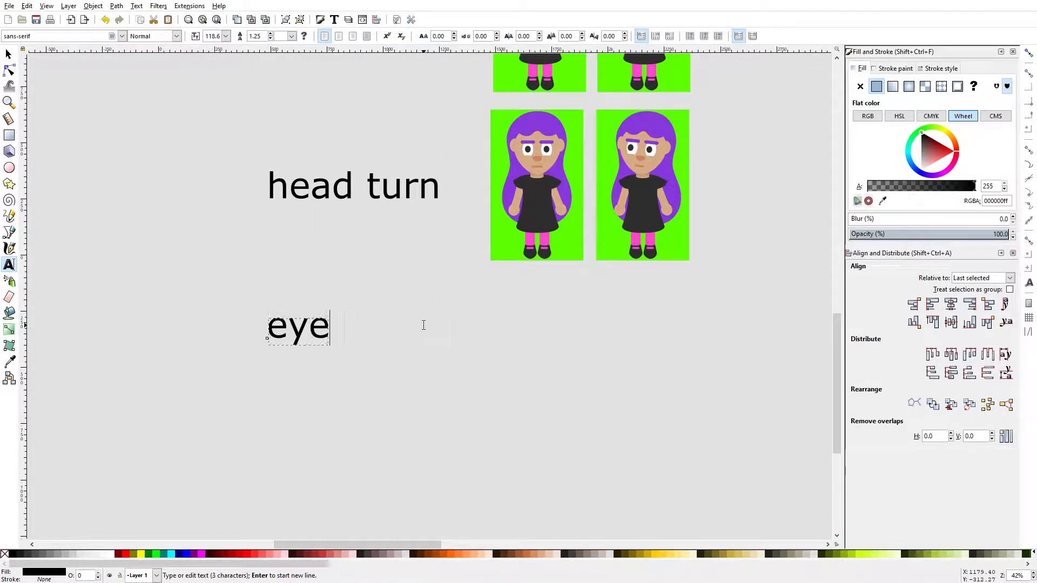
key("Escape")
key("s")
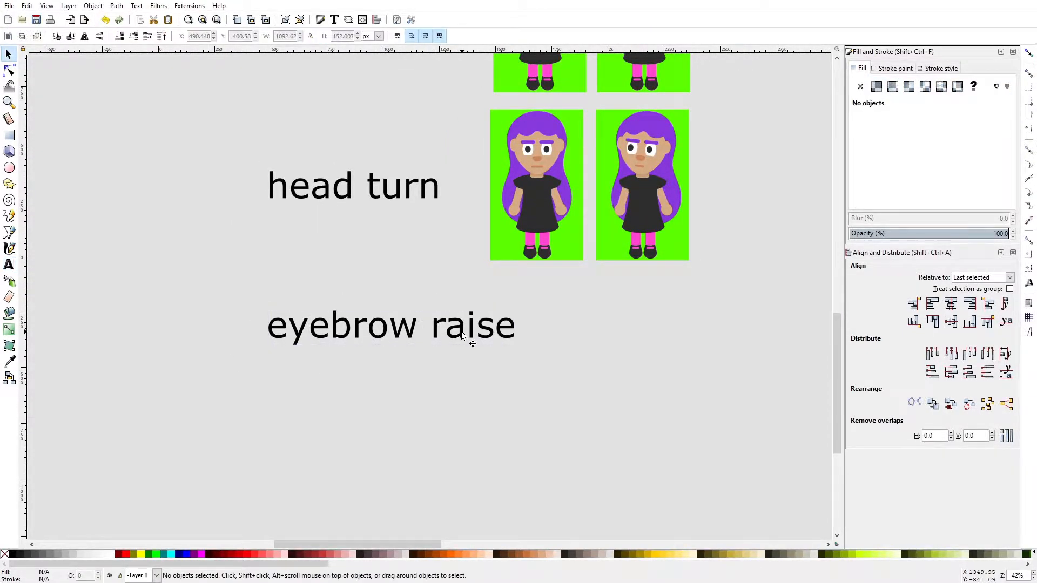
Step: Move the "eyebrow raise" label left and slightly down so it ends in line with "head turn"
left_click(467, 330)
left_click_drag(468, 329, 394, 352)
scroll(560, 294, "down", 2)
Step: Place a copy of the front-facing girl's frame below the head-turn row and center it vertically with the "eyebrow raise" label
left_click_drag(559, 293, 467, 365)
left_click(445, 324)
scroll(443, 399, "up", 2)
key("ctrl+c")
key("ctrl+v")
left_click(328, 355)
left_click(468, 365, "shift")
left_click(950, 322)
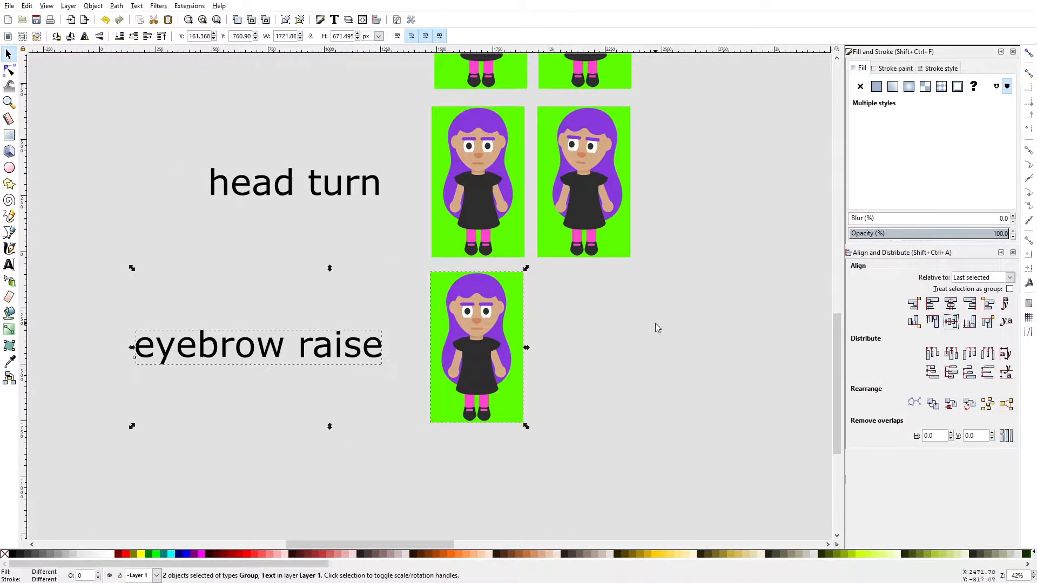
left_click(657, 326)
Step: Duplicate the front-facing eyebrow-raise frame, place the copy to its right and center the two vertically with each other
scroll(573, 319, "down", 2)
left_click_drag(532, 303, 473, 296)
scroll(443, 336, "up", 5)
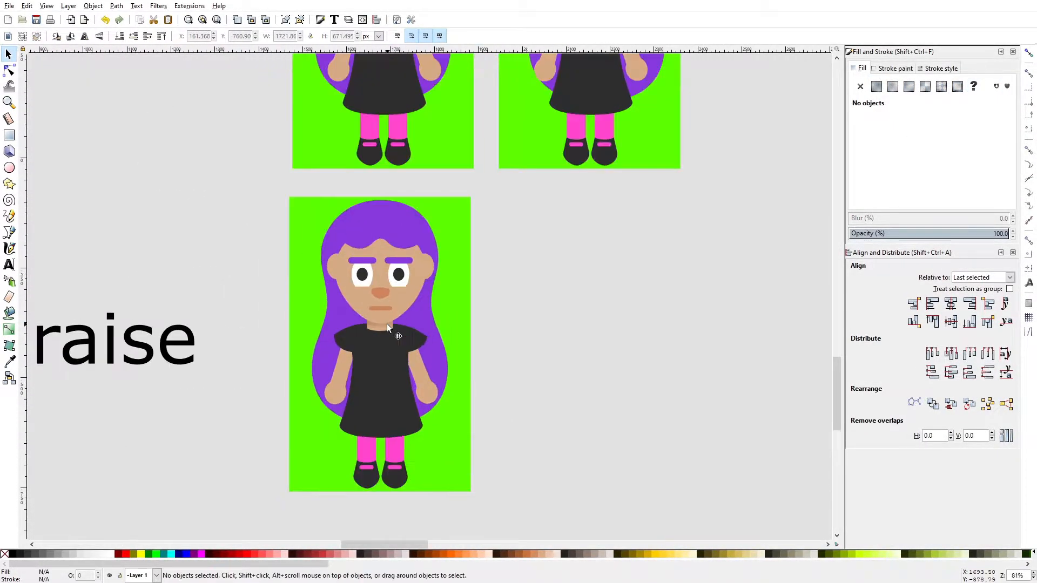
left_click(386, 323)
key("ctrl+c")
key("ctrl+v")
left_click(449, 326, "shift")
left_click(950, 322)
left_click(745, 323)
left_click_drag(708, 325, 623, 329)
left_click_drag(512, 372, 522, 372)
Step: Ungroup the second eyebrow-raise frame completely to free the girl's individual parts
key("ctrl+shift+g")
key("ctrl+shift+g")
key("ctrl+shift+g")
left_click(638, 312)
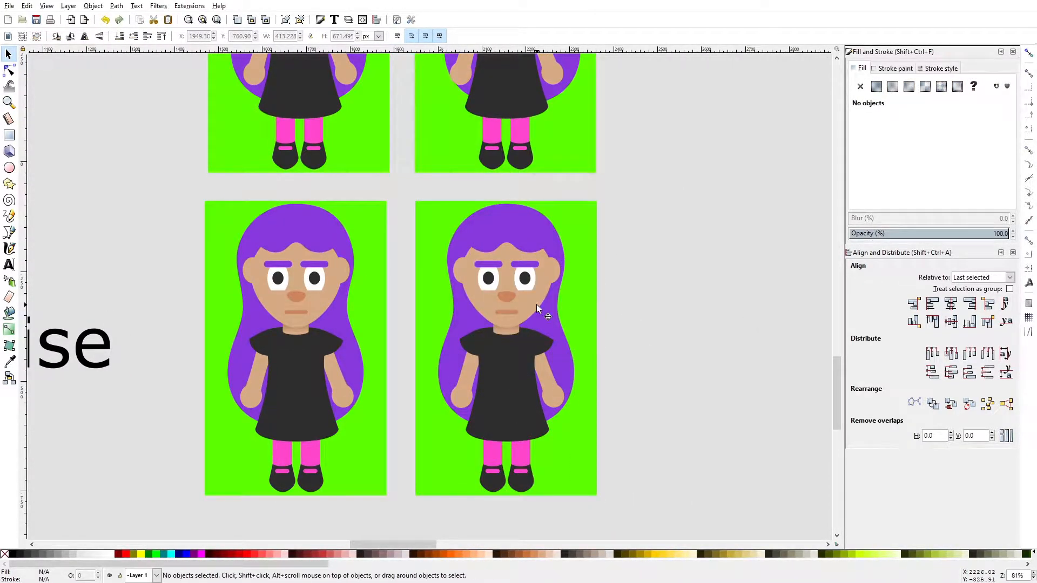
Step: Group the face, ears and facial features of the second eyebrow-raise girl and rotate the group slightly clockwise
scroll(536, 304, "up", 3)
left_click(538, 305)
scroll(387, 302, "down", 1)
left_click_drag(689, 205, 322, 390)
key("ctrl+g")
left_click(540, 313)
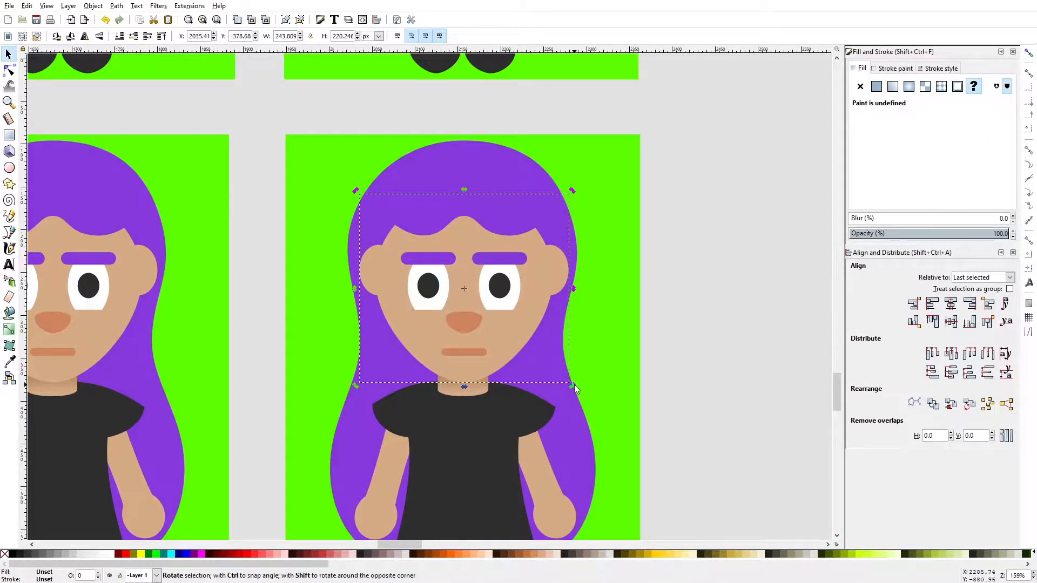
left_click_drag(574, 385, 559, 388)
Step: Rotate the second eyebrow-raise girl's hair fringe slightly clockwise and fit it over her tilted forehead
left_click(454, 208)
scroll(453, 208, "up", 1)
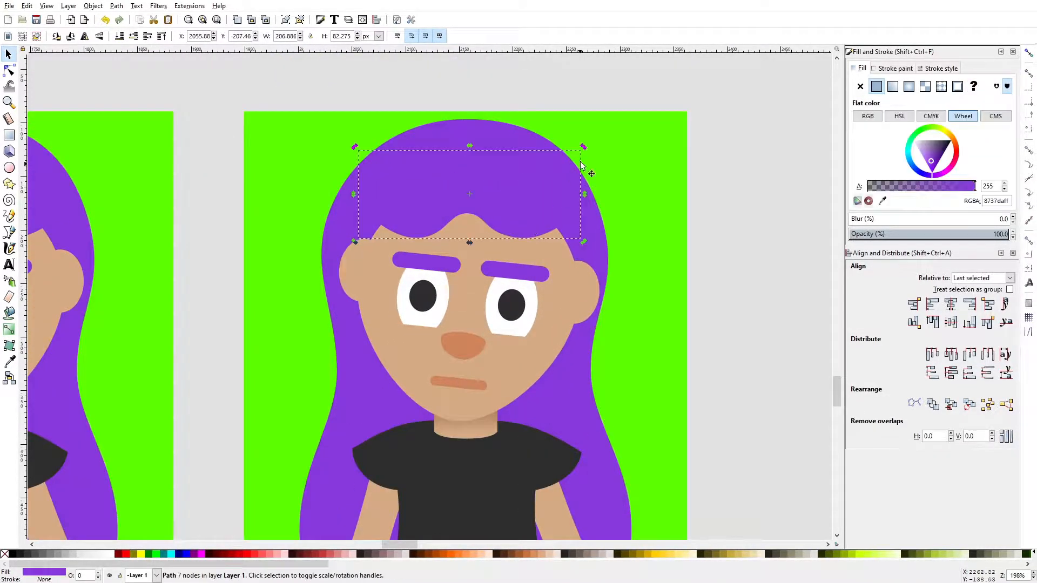
left_click(591, 163)
key("Escape")
scroll(510, 245, "down", 2)
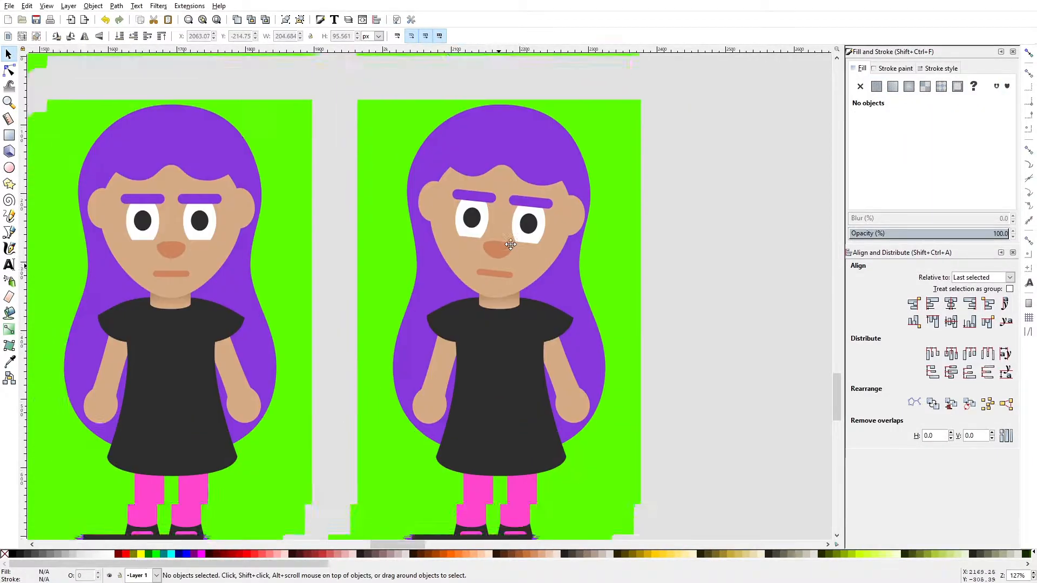
Step: Rotate the second eyebrow-raise girl's back hair slightly clockwise and reposition it behind her tilted head
left_click_drag(510, 244, 474, 284)
left_click(536, 293)
left_click_drag(577, 309, 583, 309)
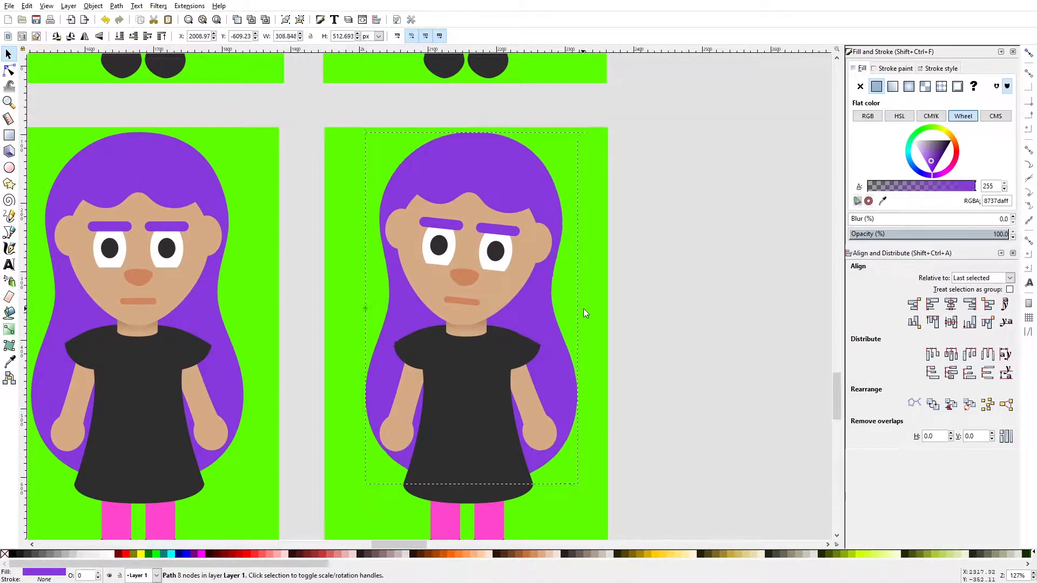
left_click(584, 308)
left_click_drag(581, 488, 578, 489)
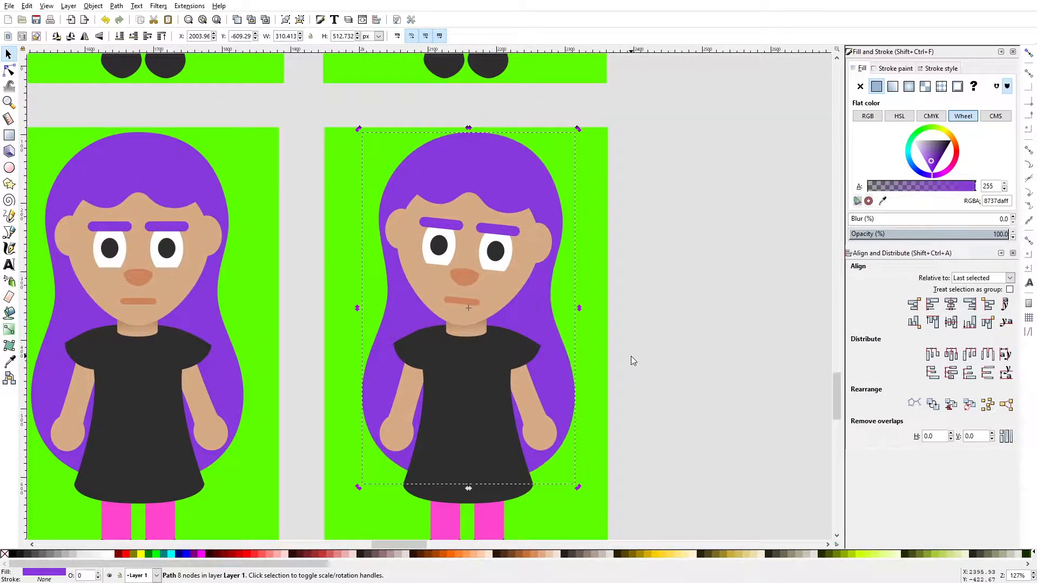
key("alt+[")
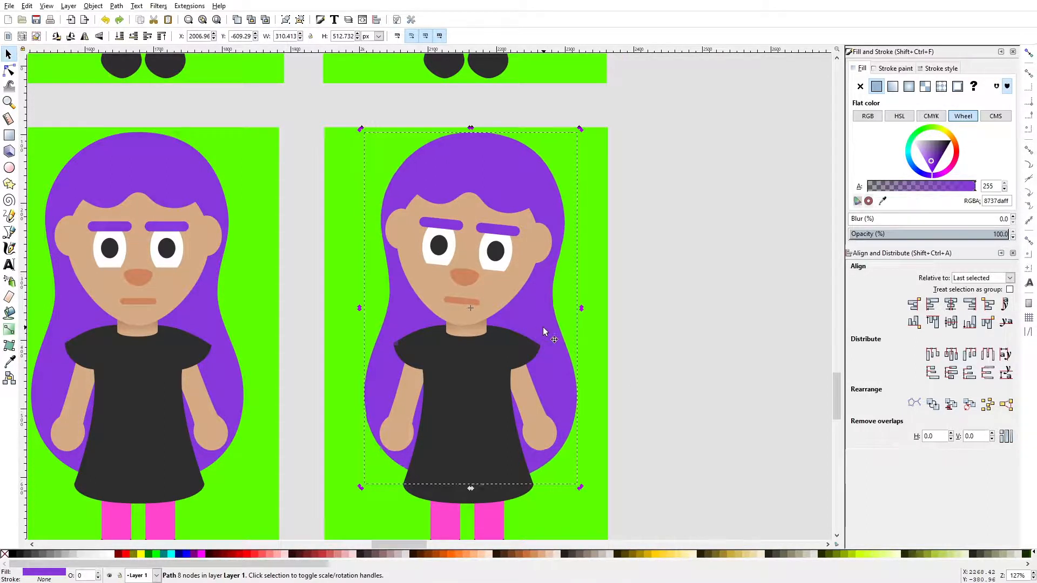
left_click_drag(576, 487, 566, 490)
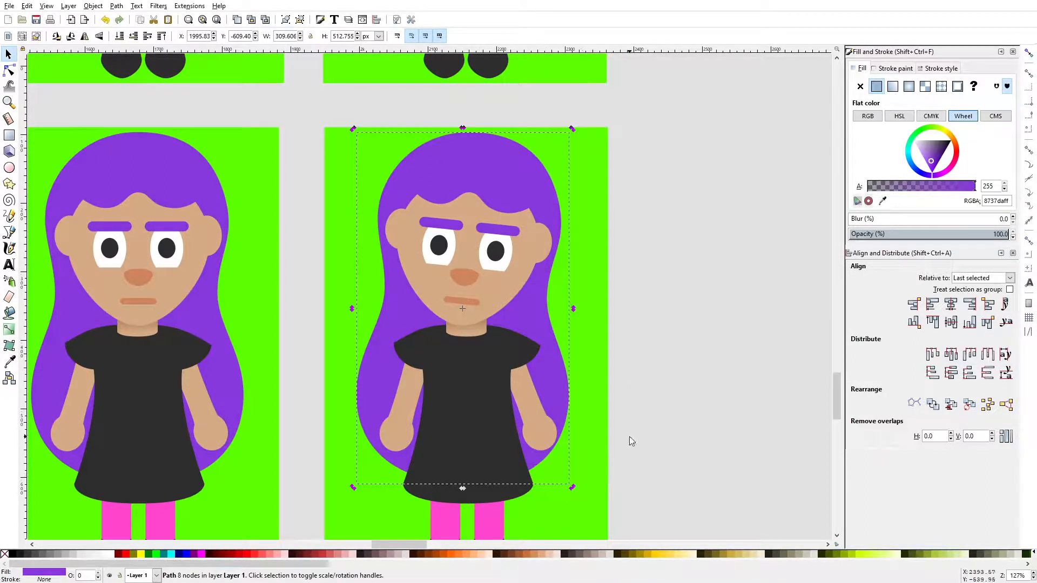
left_click_drag(522, 430, 569, 424)
Step: Ungroup the first eyebrow-raise frame and level the back hair of the two eyebrow-raise girls with each other
left_click(323, 293)
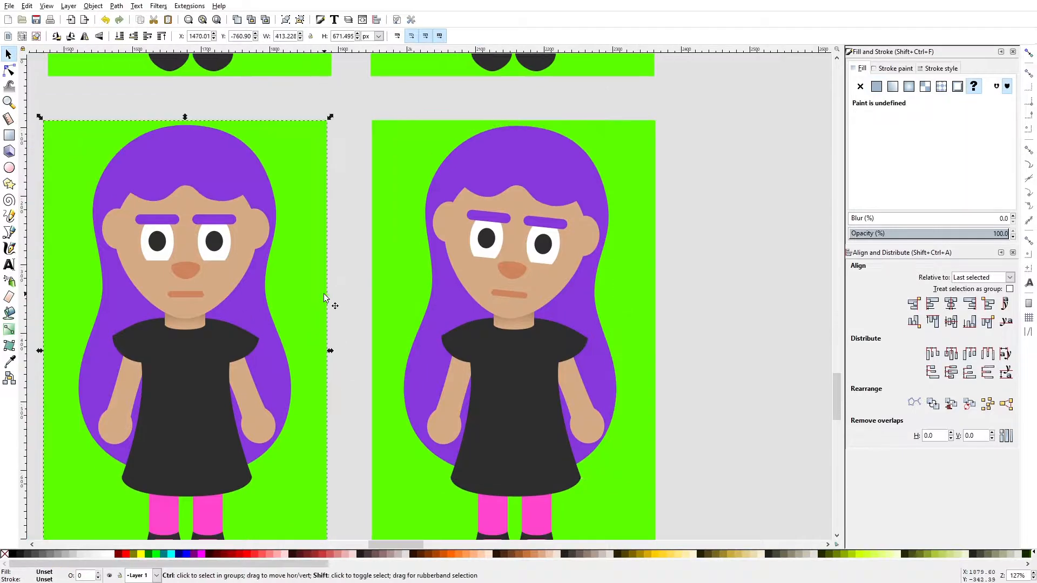
key("ctrl+shift+g")
key("Escape")
left_click(446, 297)
left_click(253, 300, "shift")
left_click(724, 277)
Step: Regroup the first eyebrow-raise girl together with her green background
scroll(540, 190, "down", 2)
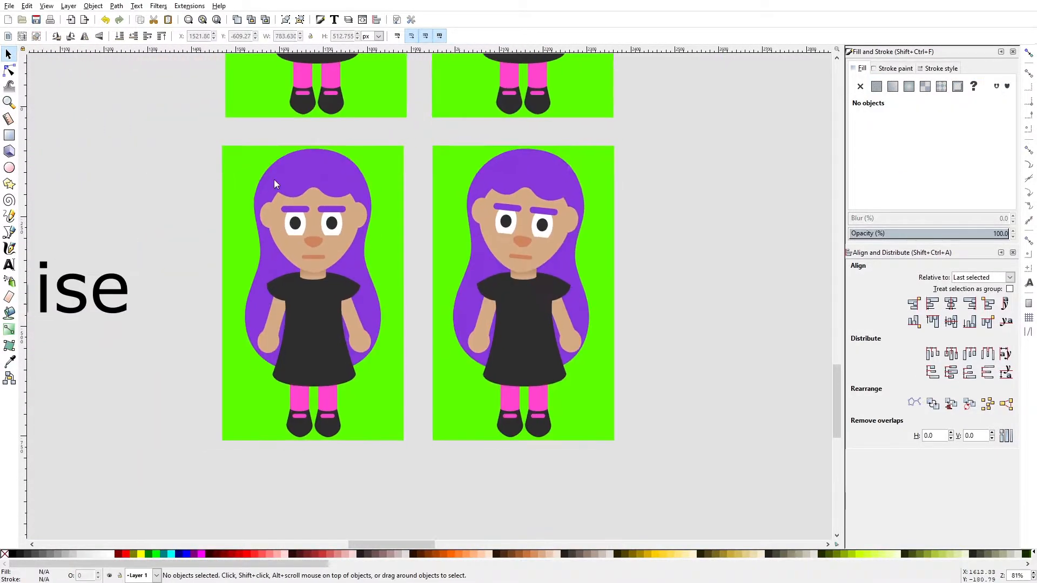
left_click_drag(232, 129, 414, 480)
left_click(391, 160, "shift")
key("ctrl+g")
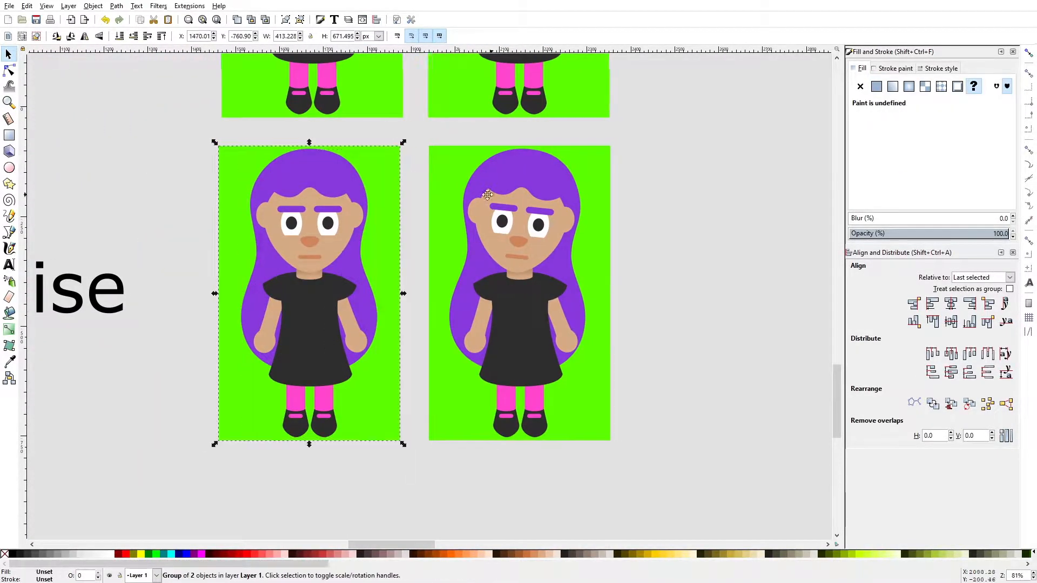
Step: Ungroup the second eyebrow-raise girl's tilted face so its features can be edited individually
scroll(439, 261, "up", 2)
mouse_move(528, 247)
left_mouse_down()
mouse_move(438, 260)
mouse_move(535, 265)
left_mouse_up()
left_click(518, 250)
scroll(518, 223, "up", 3)
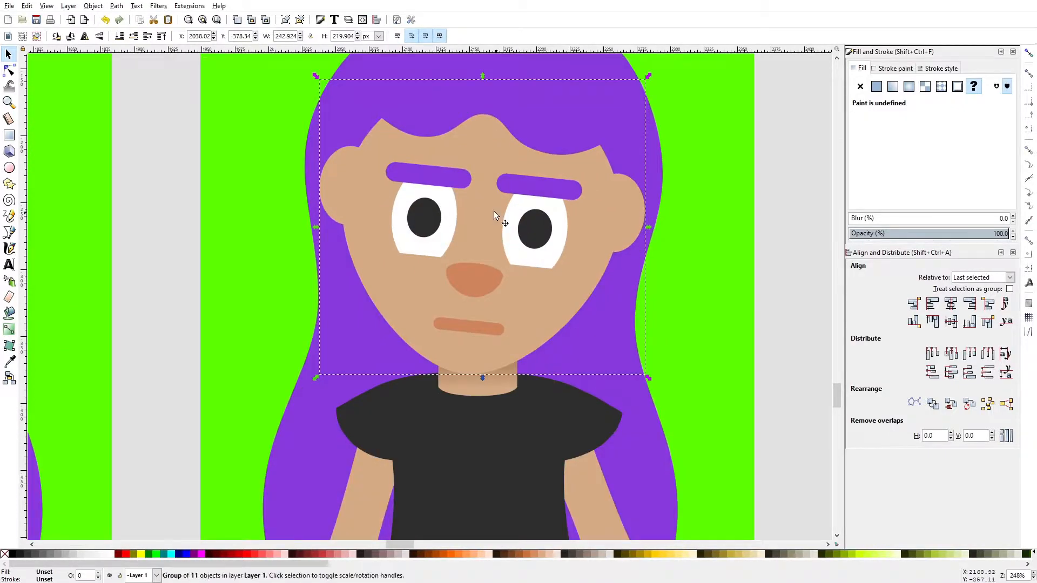
left_click_drag(493, 211, 468, 273)
key("ctrl+shift+g")
left_click(747, 253)
Step: Rotate the second girl's left-hand eyebrow counterclockwise and lower the right-hand eyebrow slightly towards its eye
left_click(405, 239)
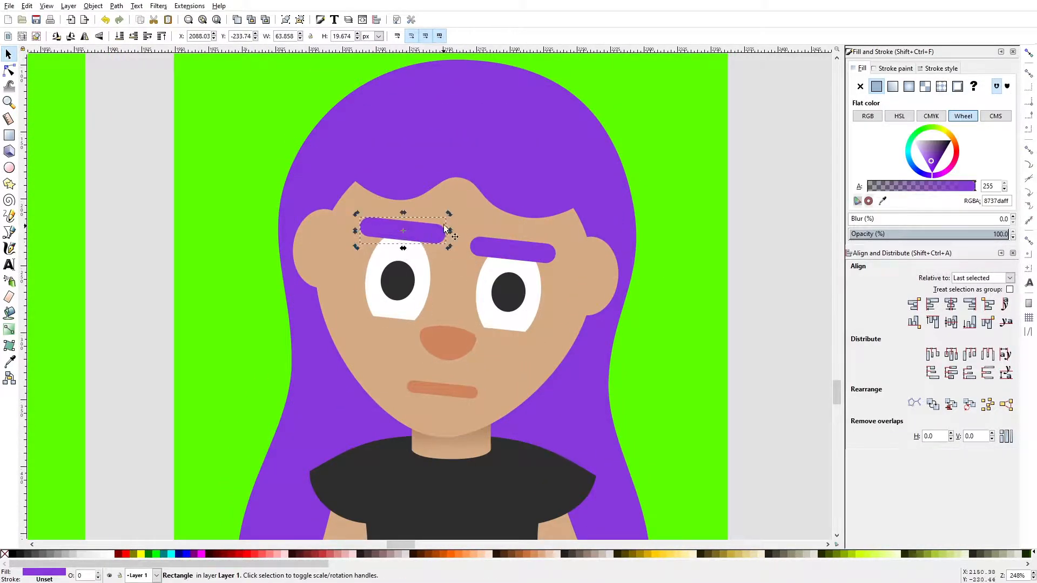
left_click_drag(520, 251, 520, 253)
scroll(488, 324, "down", 3)
left_click(639, 277)
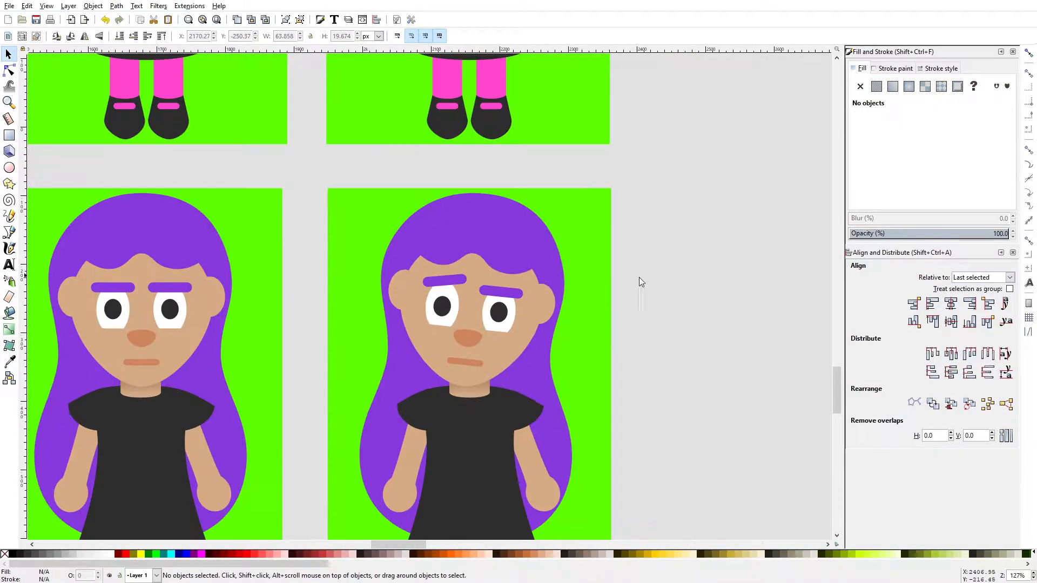
Step: Try shifting both of the second girl's pupils towards the left side of her eyes
left_click_drag(516, 319, 498, 298)
scroll(433, 285, "up", 4)
left_click_drag(410, 289, 397, 289)
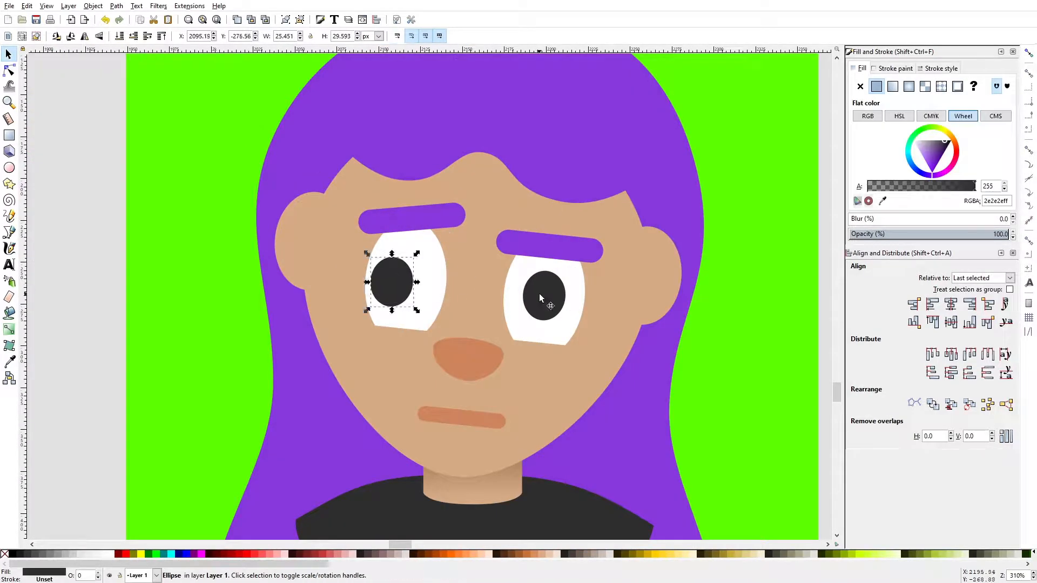
scroll(522, 302, "down", 5)
left_click(653, 273)
left_click_drag(523, 302, 518, 262)
scroll(496, 267, "up", 4)
scroll(520, 257, "down", 3)
left_click(654, 226)
scroll(653, 226, "down", 2)
left_click_drag(622, 239, 547, 280)
scroll(485, 287, "up", 6)
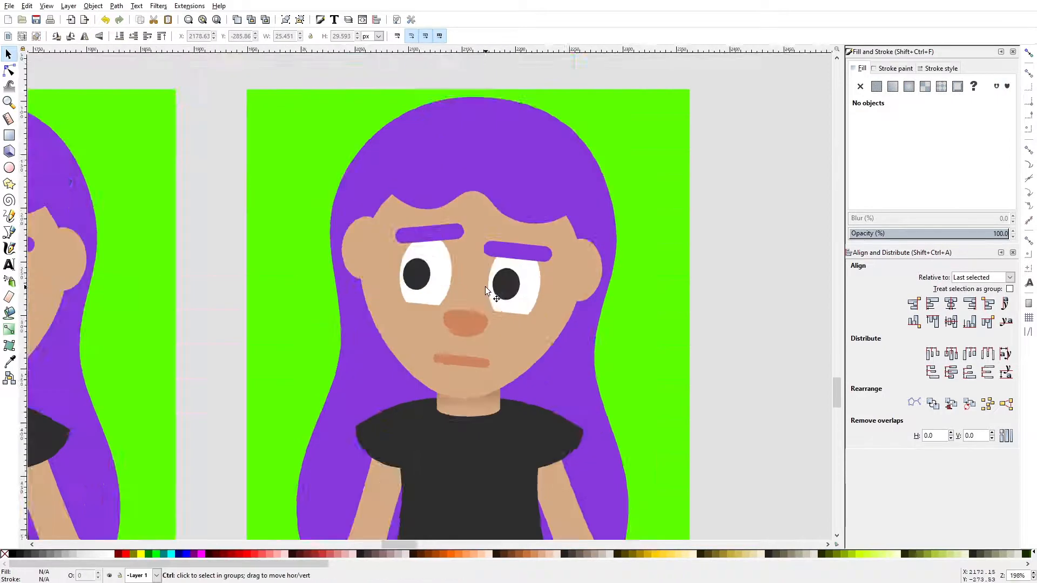
Step: Undo the shift of the second girl's pupils
key("ctrl+z")
key("ctrl+z")
key("ctrl+z")
Step: Draw a short, near-vertical 5 px line with round caps beside the left end of the second girl's mouth
scroll(485, 286, "down", 2)
scroll(468, 361, "up", 3)
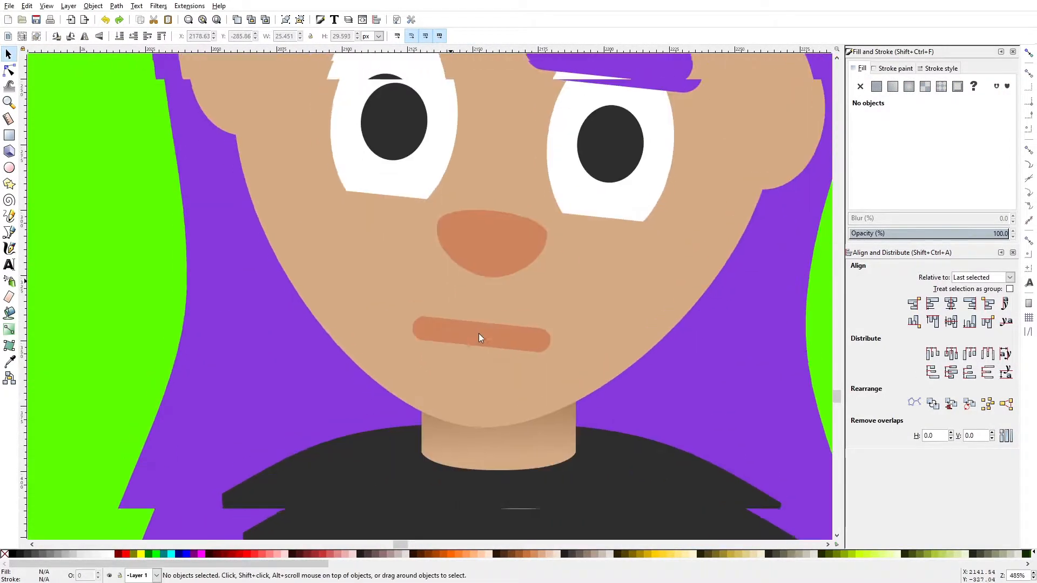
key("b")
left_click(402, 298)
double_click(394, 352)
left_click(940, 68)
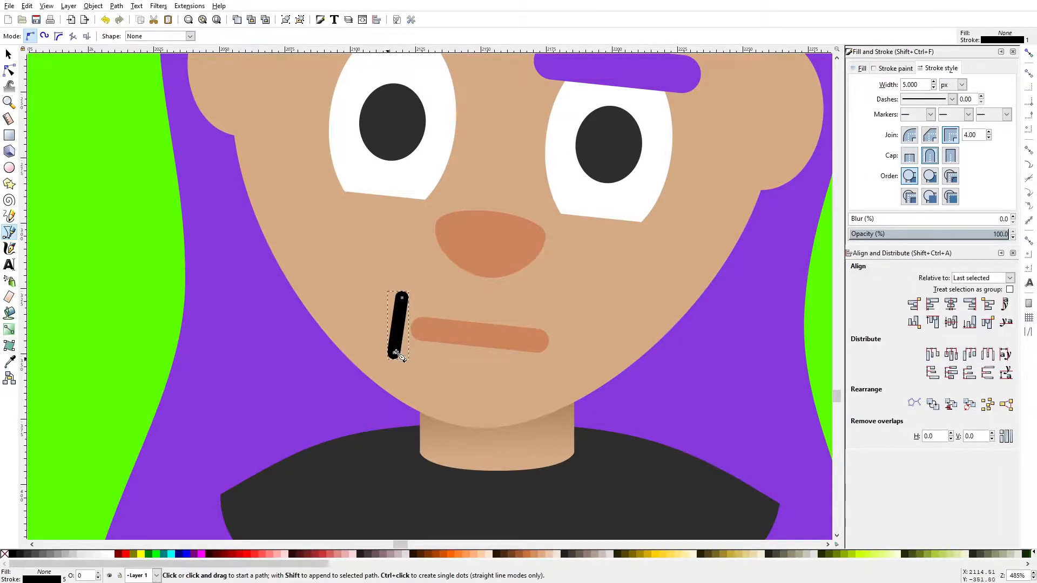
Step: Bend the short line beside the mouth into an outward-bulging arc and scale it down slightly
key("n")
left_click_drag(417, 286, 388, 313)
left_click_drag(383, 308, 383, 302)
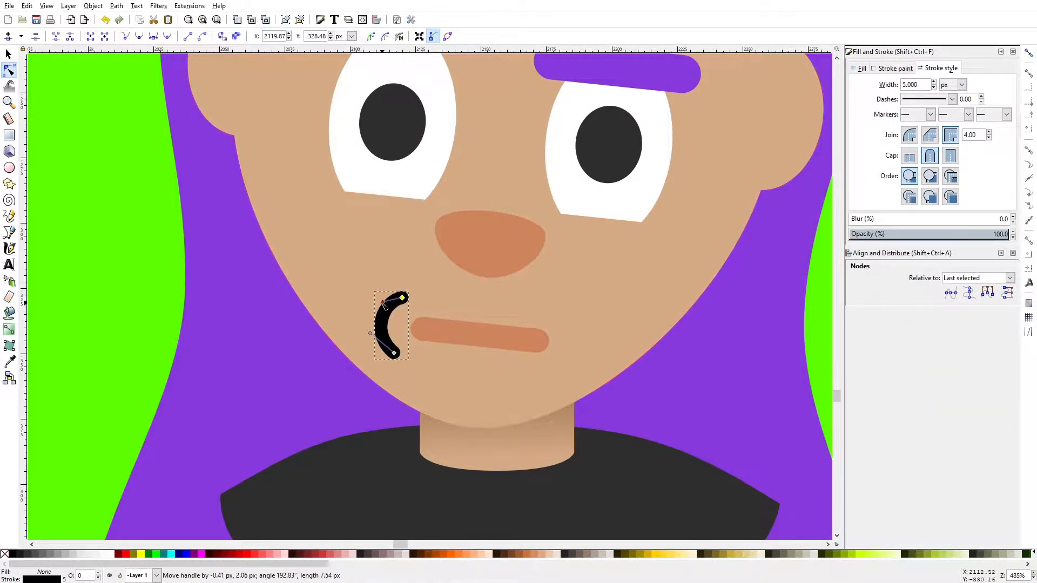
key("s")
left_click_drag(412, 363, 405, 358)
key("n")
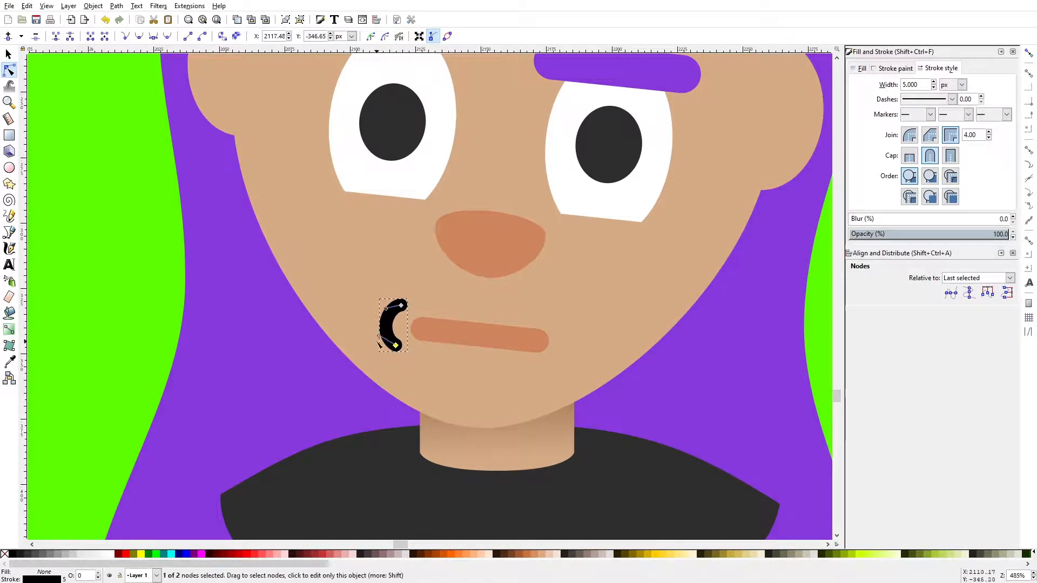
left_click_drag(379, 339, 382, 338)
key("s")
scroll(540, 313, "down", 6)
key("Escape")
scroll(543, 315, "up", 6)
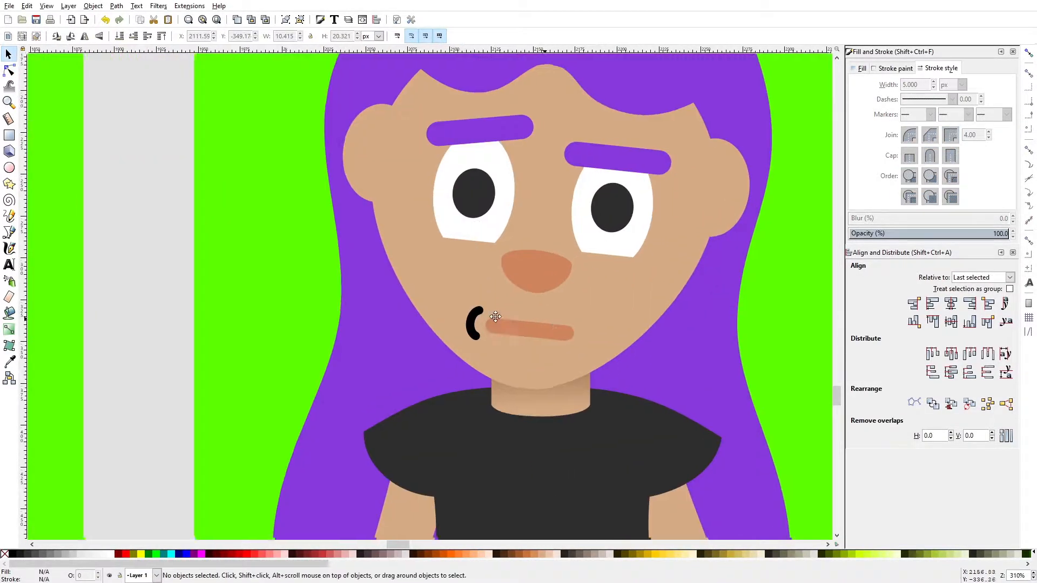
Step: Match the cheek arc's stroke to the mouth colour, cd855bff
left_click(376, 319)
key("d")
left_click(439, 316, "shift")
key("s")
Step: Mirror the cheek arc horizontally and place it beside the right end of the mouth, tilted slightly with the face
left_click_drag(380, 324, 562, 339)
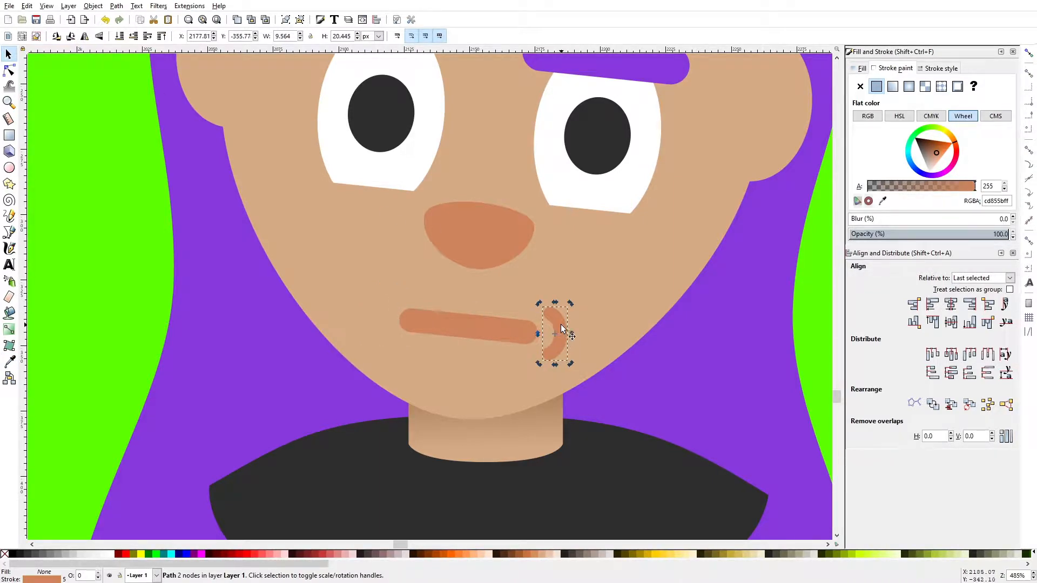
scroll(536, 318, "down", 5)
left_click(731, 279)
scroll(532, 324, "up", 4)
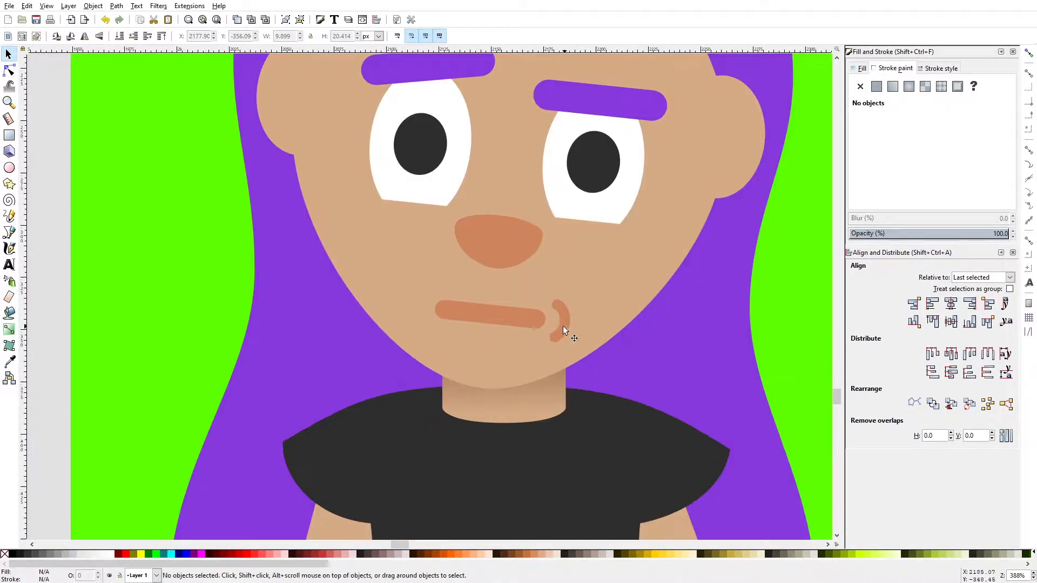
Step: Shorten the second girl's mouth and move the cheek arc in close to its right end
left_click(539, 320)
mouse_move(551, 314)
left_mouse_down()
mouse_move(523, 314)
mouse_move(535, 328)
left_mouse_up()
scroll(546, 323, "down", 4)
key("Escape")
scroll(585, 319, "up", 4)
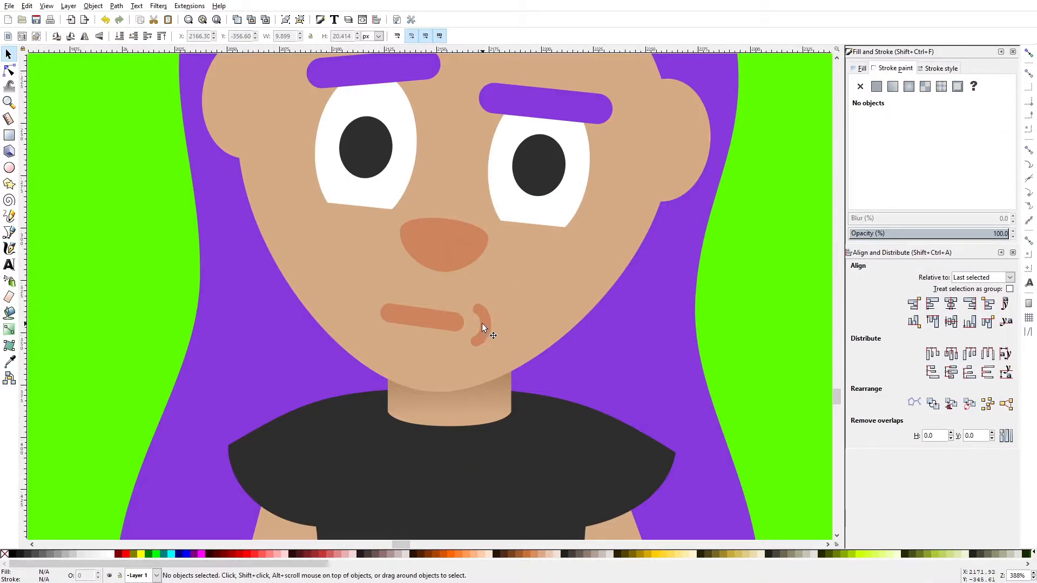
Step: Delete the cheek arc beside the second girl's mouth
left_click(482, 324)
key("Delete")
scroll(481, 315, "down", 8)
scroll(484, 309, "down", 1)
scroll(484, 309, "up", 5)
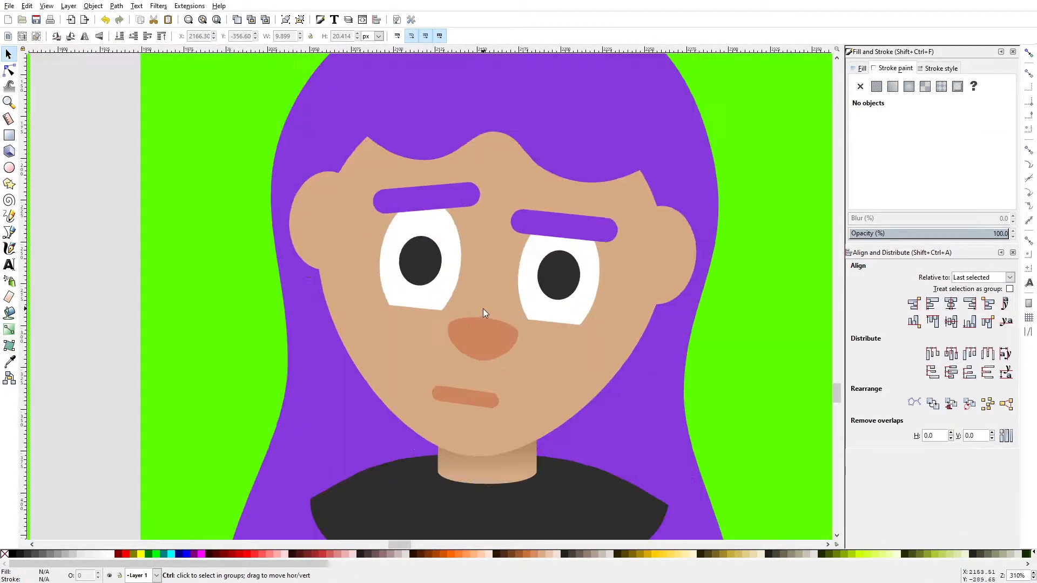
Step: Rotate the second girl's right-hand eyebrow further clockwise so it slopes down towards her ear
left_click(609, 225)
left_click_drag(616, 204, 617, 218)
key("Escape")
scroll(478, 291, "down", 4)
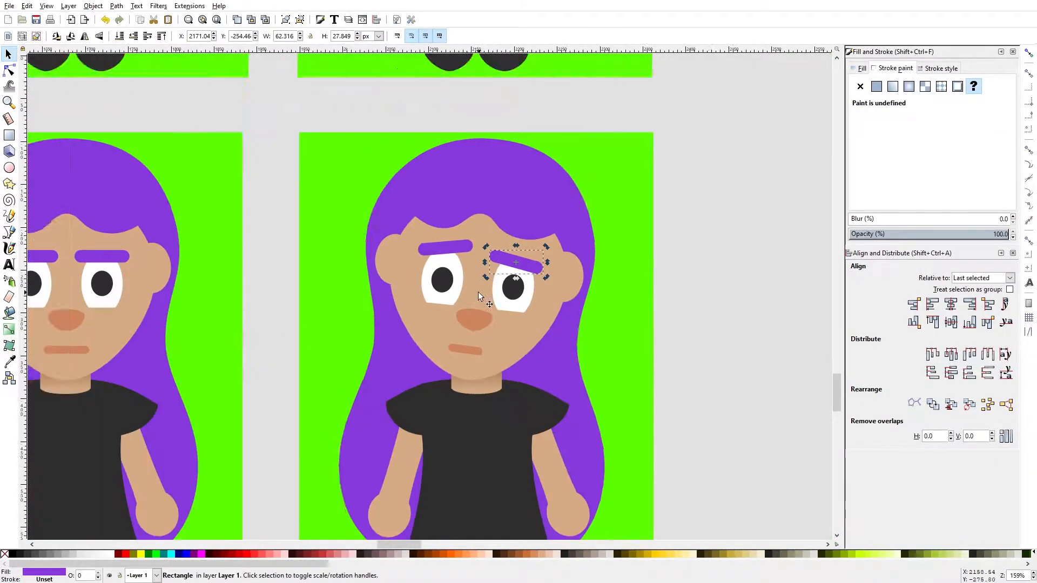
scroll(451, 266, "up", 1)
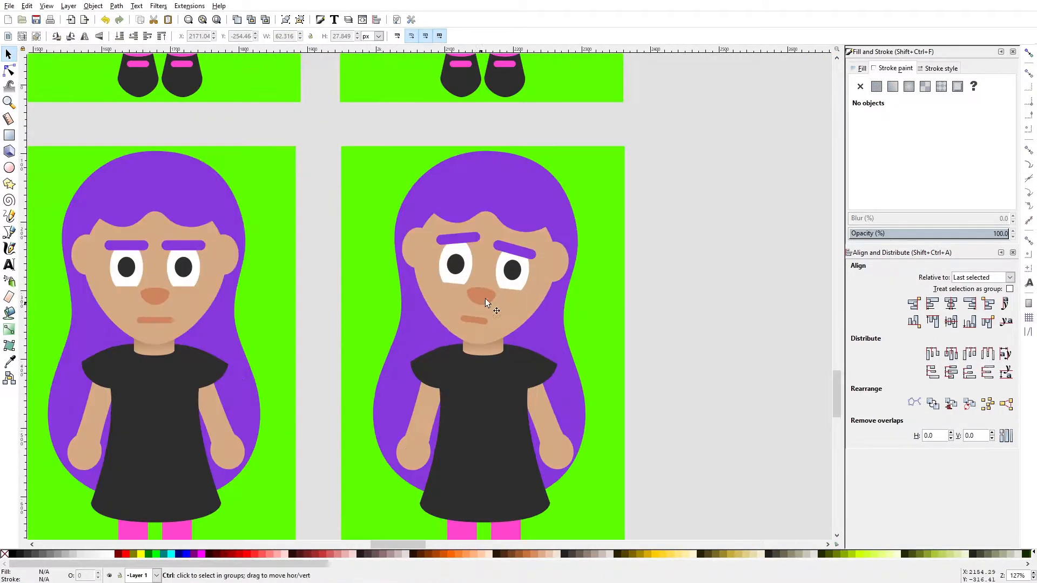
Step: Group all parts of the second eyebrow-raise girl, then group her with the green background
scroll(485, 298, "down", 1)
left_click_drag(402, 161, 556, 491)
key("ctrl+g")
left_click_drag(593, 166, 374, 514)
key("ctrl+g")
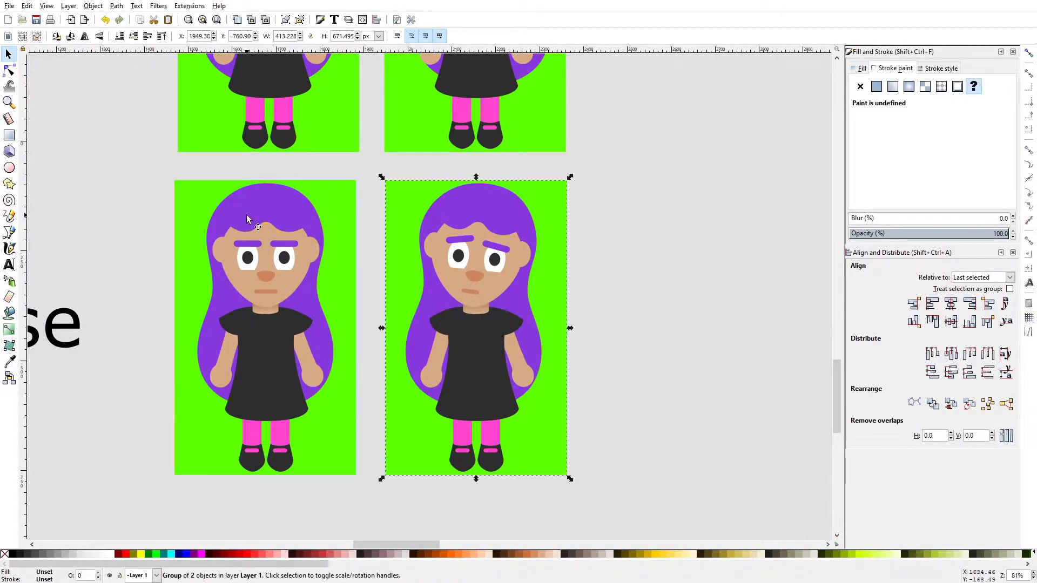
Step: Exchange the positions of the two eyebrow-raise frames back and forth to preview the animation
left_click(248, 218)
left_click(367, 243)
scroll(356, 156, "down", 4)
scroll(421, 388, "up", 1)
scroll(394, 357, "up", 5)
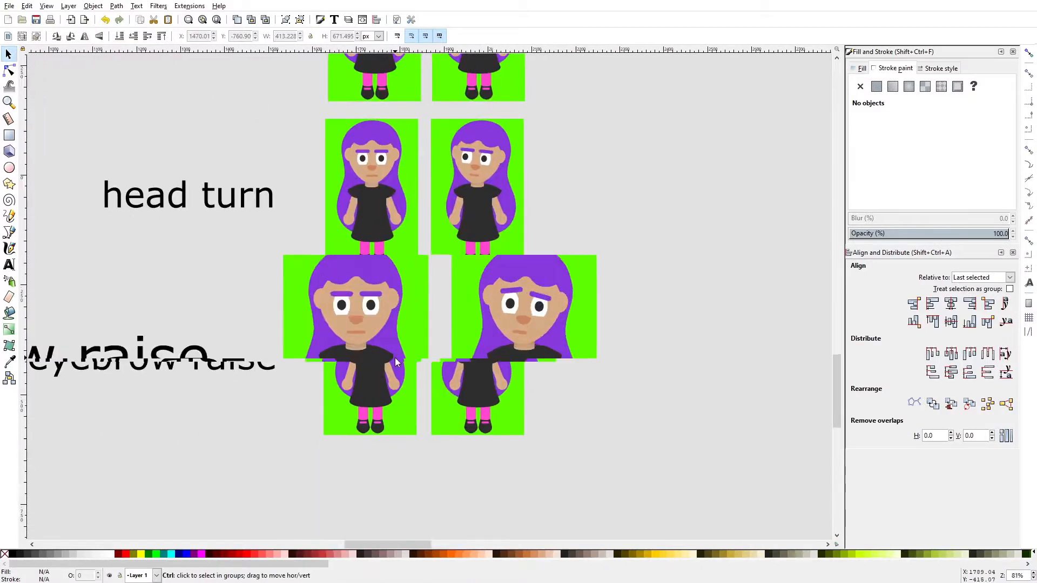
left_click(421, 319)
left_click(650, 278, "shift")
scroll(443, 295, "up", 2)
left_click(933, 403)
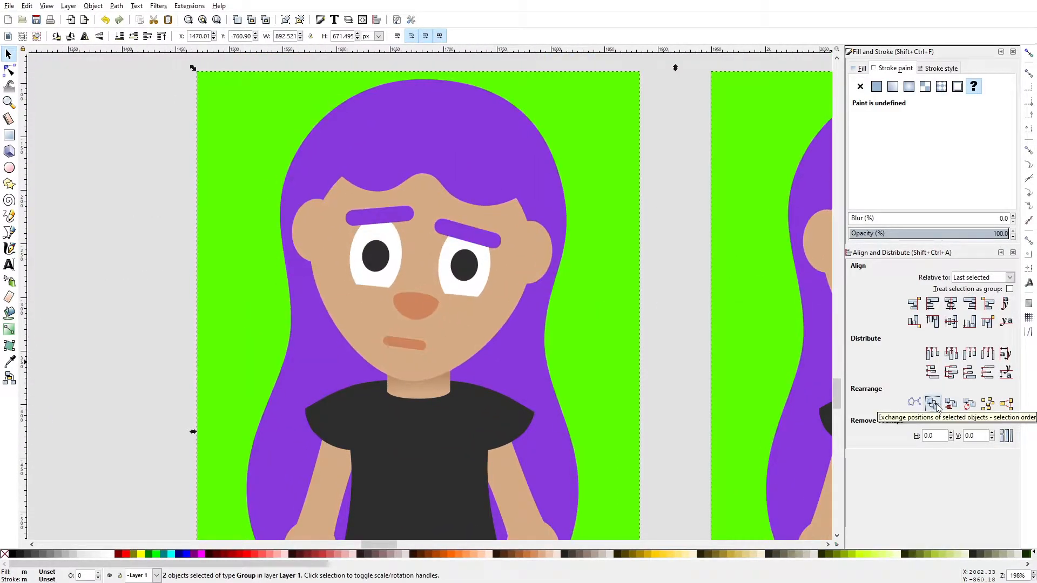
left_click(934, 404)
left_click(934, 404)
scroll(601, 279, "down", 4)
scroll(487, 304, "up", 2)
key("Escape")
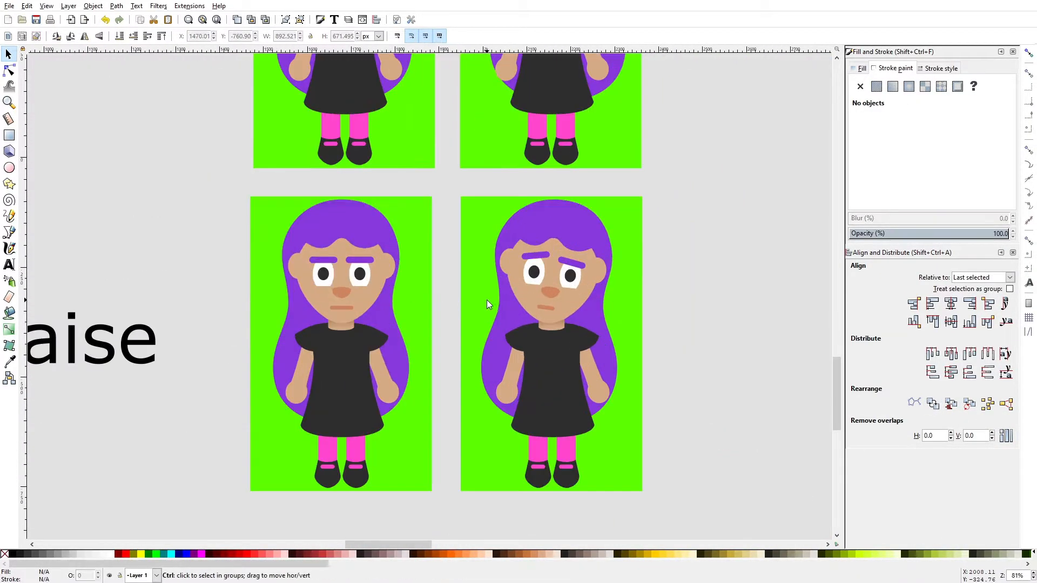
Step: Set the green background rectangles of both blink frames to alpha 0
left_click_drag(691, 65, 684, 287)
left_click_drag(678, 221, 686, 324)
scroll(672, 261, "down", 3)
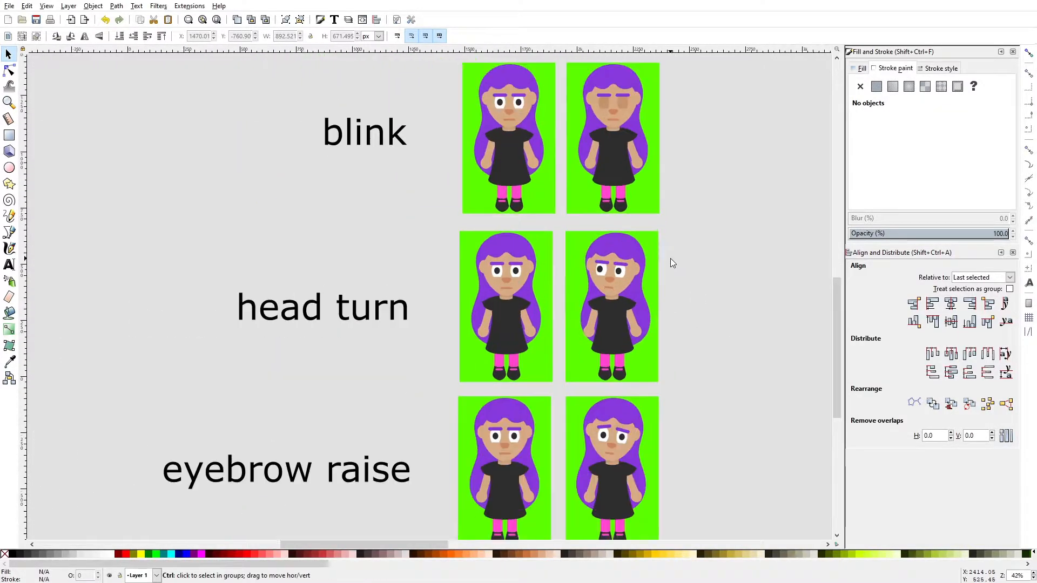
left_click_drag(722, 256, 644, 247)
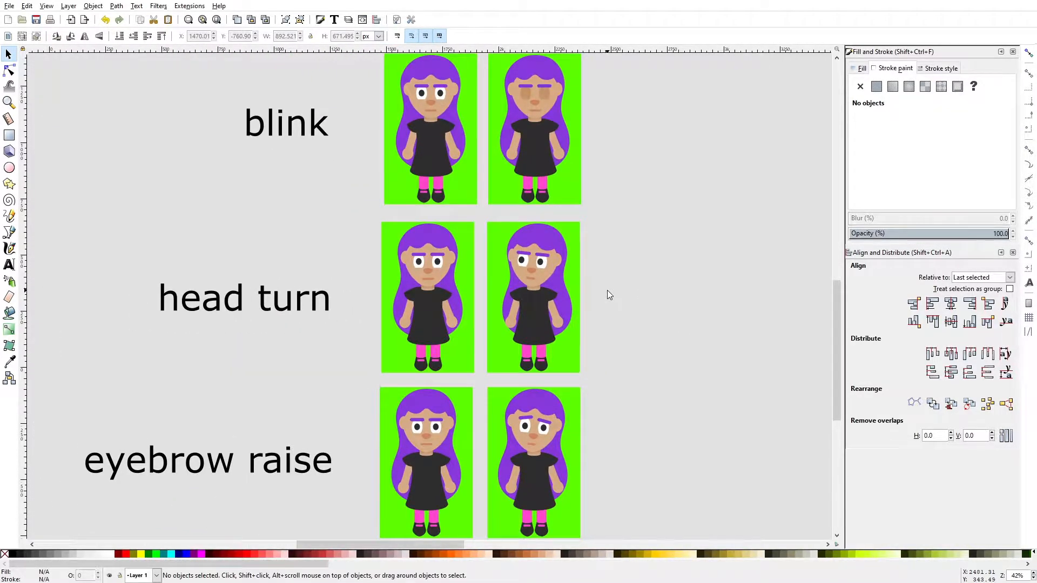
scroll(606, 290, "right", 1)
scroll(503, 135, "up", 3)
left_click(404, 197)
left_click(451, 197, "shift")
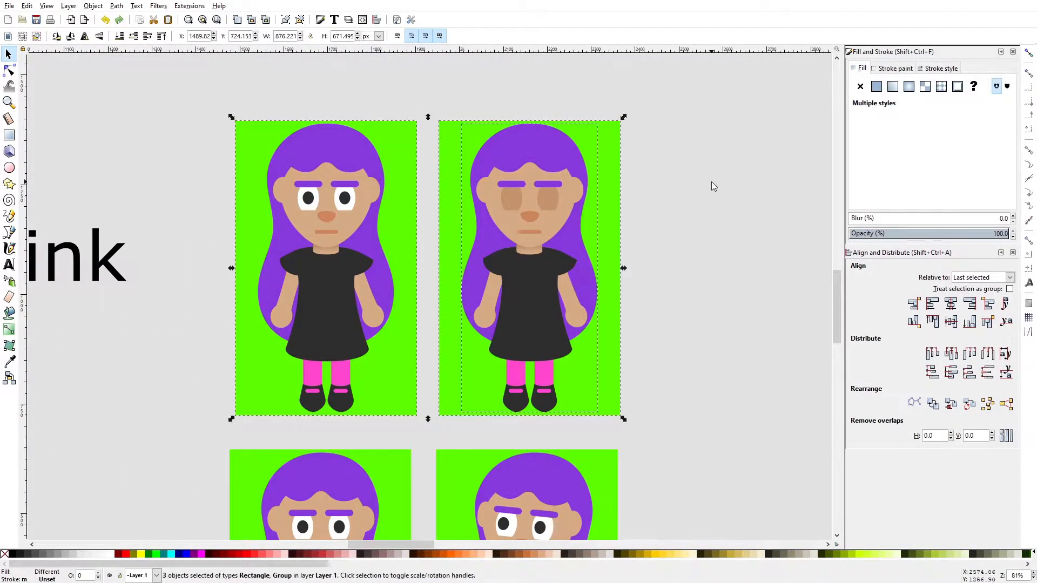
left_click(399, 141)
left_click(451, 132, "shift")
left_click_drag(917, 189, 811, 185)
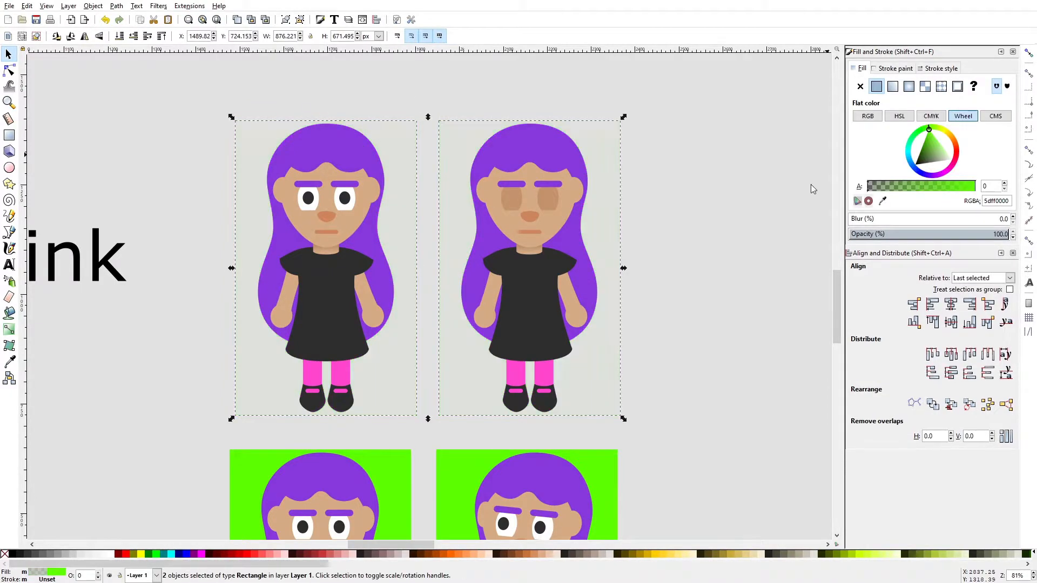
Step: Group each blink girl with her own transparent background rectangle
left_click(745, 130)
left_click_drag(696, 84, 413, 479)
key("ctrl+g")
left_click_drag(191, 86, 428, 434)
key("ctrl+g")
Step: Ungroup both head-turn frames and set their green background rectangles to alpha 0
scroll(426, 336, "down", 2)
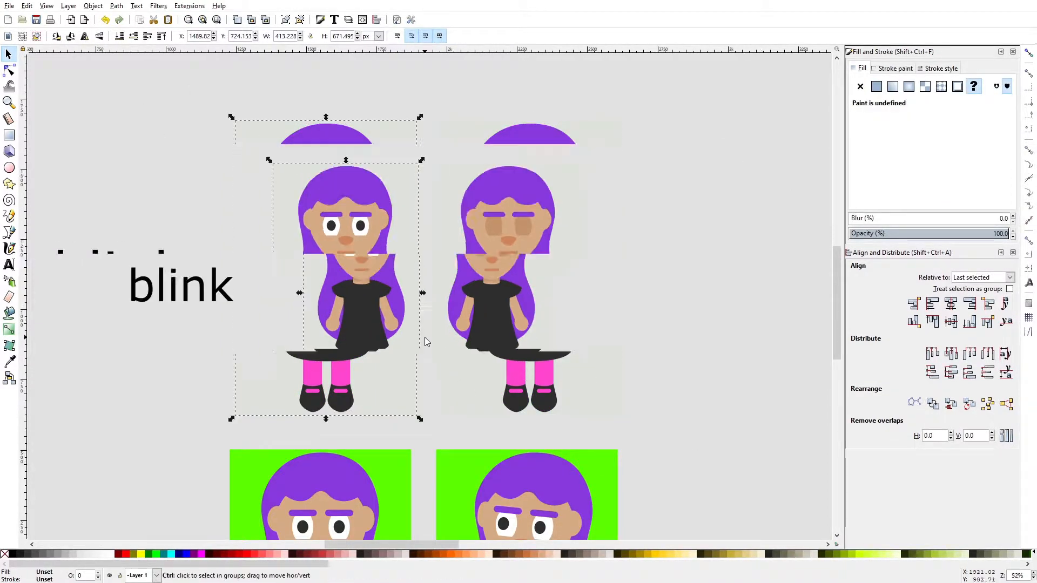
left_click(439, 250)
left_click(485, 247, "shift")
key("ctrl+shift+g")
left_click(611, 232)
left_click(576, 244)
left_click(444, 244, "shift")
left_click_drag(900, 187, 826, 186)
Step: Group each head-turn girl with her own transparent background rectangle
left_click(664, 189)
left_click_drag(630, 193, 457, 440)
left_click_drag(580, 354, 571, 321)
scroll(570, 318, "up", 2)
key("ctrl+g")
left_click_drag(591, 271, 642, 271)
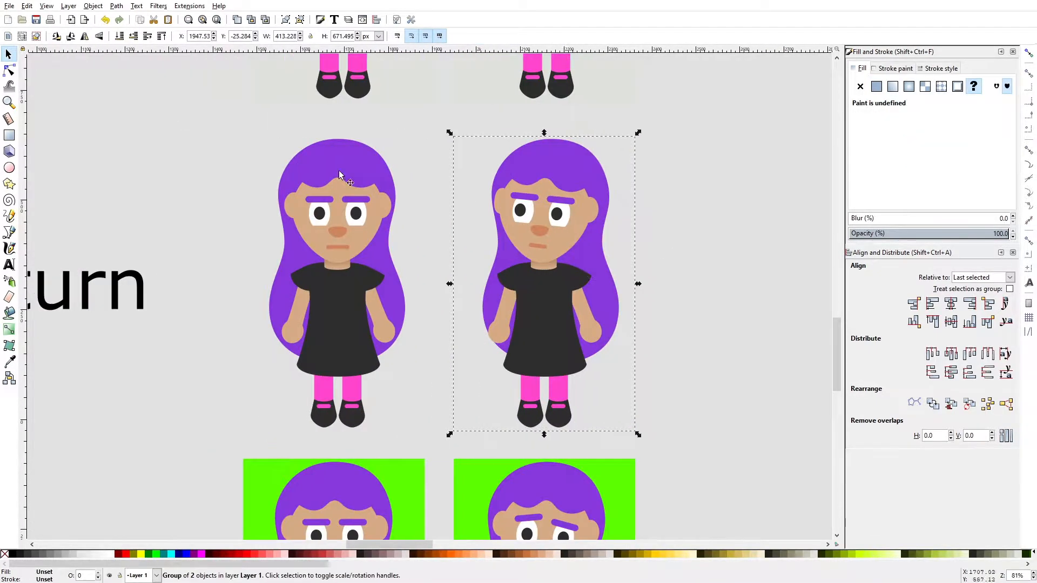
left_click_drag(190, 102, 462, 465)
key("ctrl+g")
Step: Ungroup both eyebrow-raise frames and make their green background rectangles fully transparent
scroll(480, 336, "down", 4)
scroll(470, 394, "up", 3)
left_click_drag(471, 394, 450, 274)
left_click(416, 274)
left_click(455, 279, "shift")
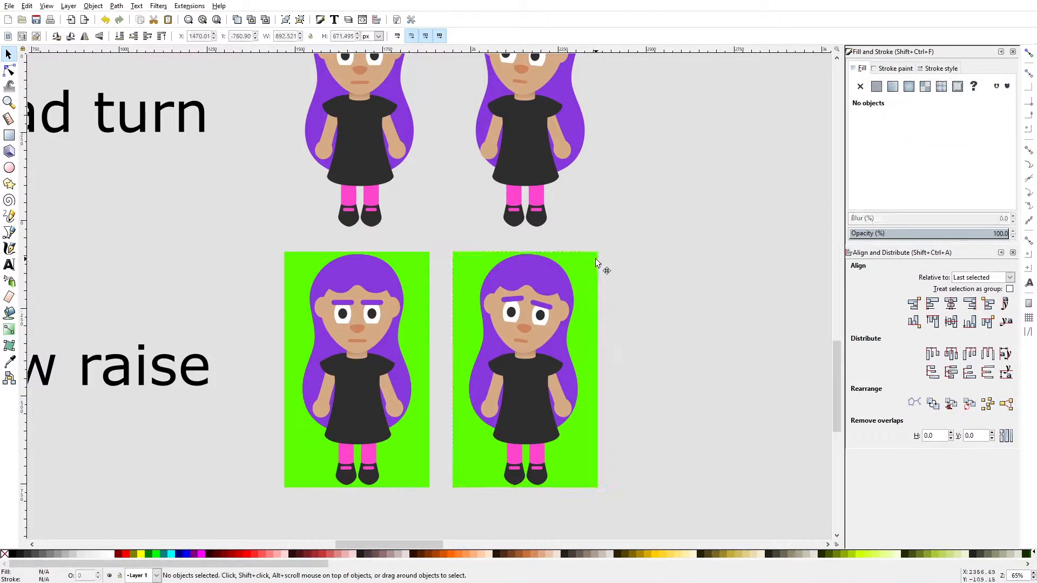
left_click_drag(899, 186, 756, 227)
Step: Group each eyebrow-raise girl with her own transparent background rectangle
left_click_drag(683, 211, 439, 456)
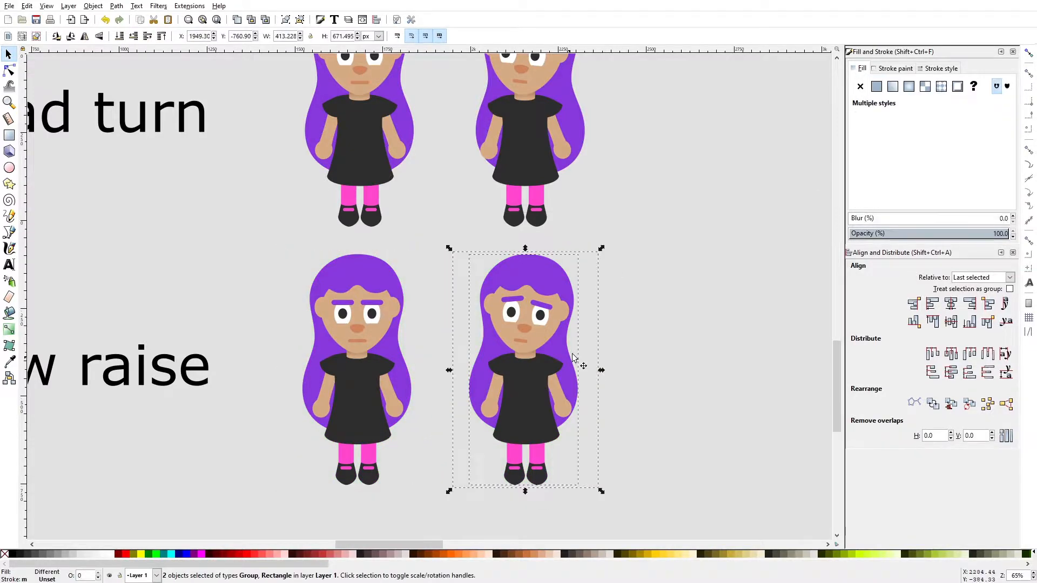
key("ctrl+g")
left_click_drag(455, 222, 250, 505)
key("ctrl+g")
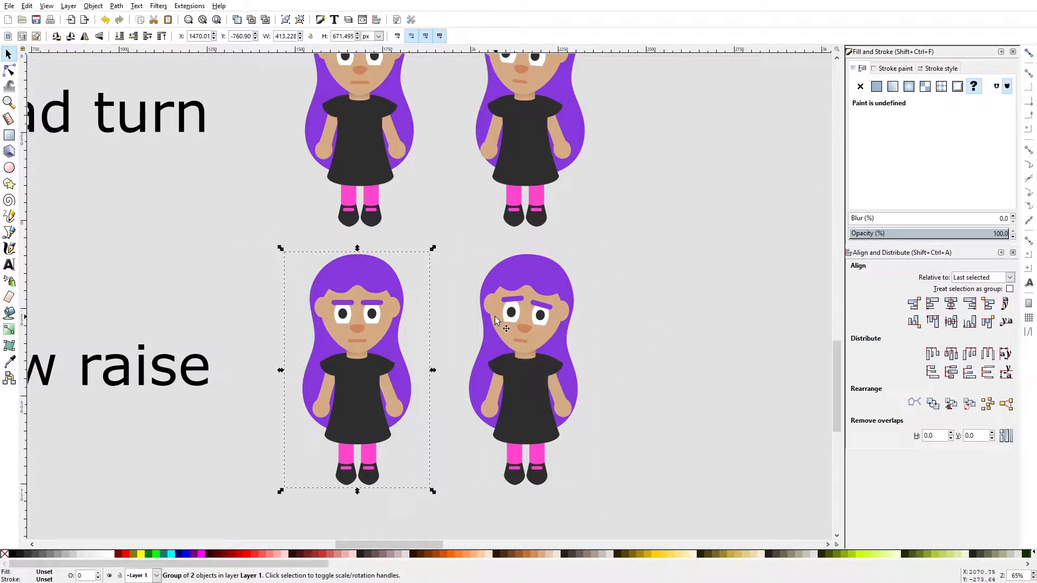
Step: Select all six girl groups across the three rows and batch export them as separate PNG images
key("minus")
key("minus")
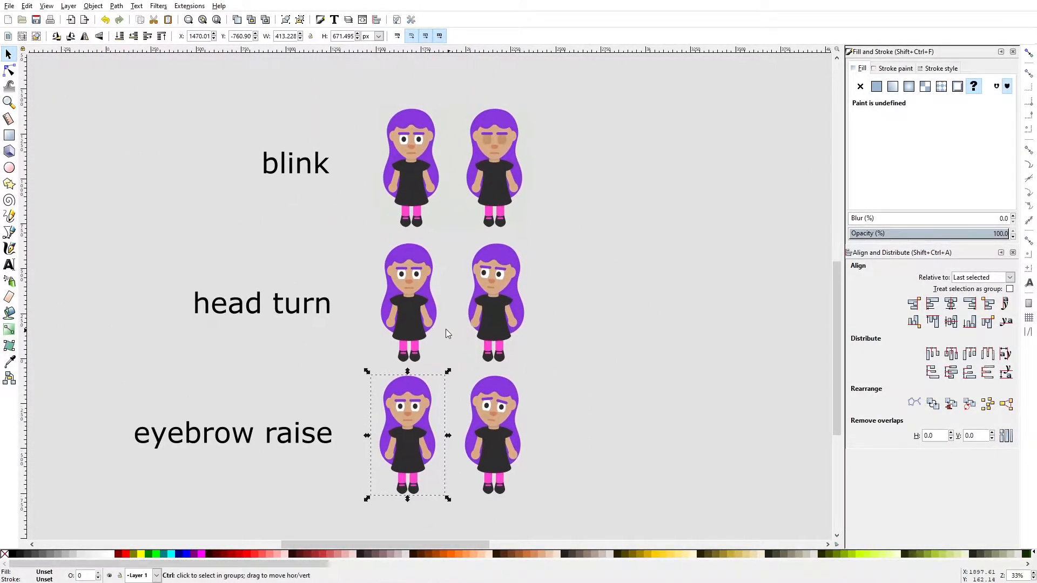
scroll(446, 329, "up", 1)
left_click(640, 294)
mouse_move(626, 214)
left_mouse_down()
mouse_move(586, 211)
mouse_move(619, 217)
left_mouse_up()
scroll(572, 205, "down", 2)
left_click_drag(594, 167, 543, 189)
left_click_drag(359, 108, 562, 462)
scroll(524, 230, "up", 1)
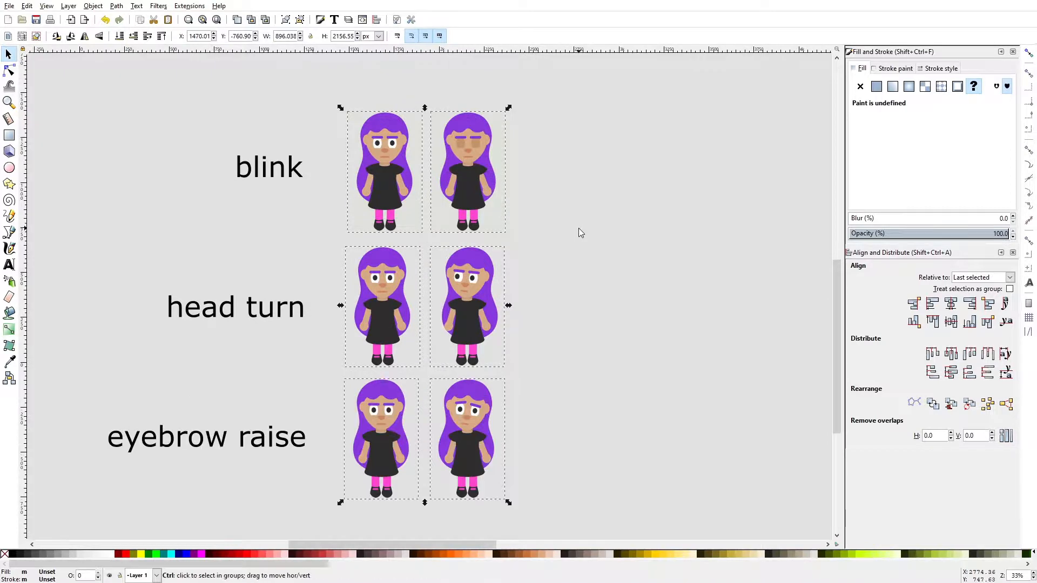
key("shift+ctrl+e")
left_click_drag(692, 24, 655, 107)
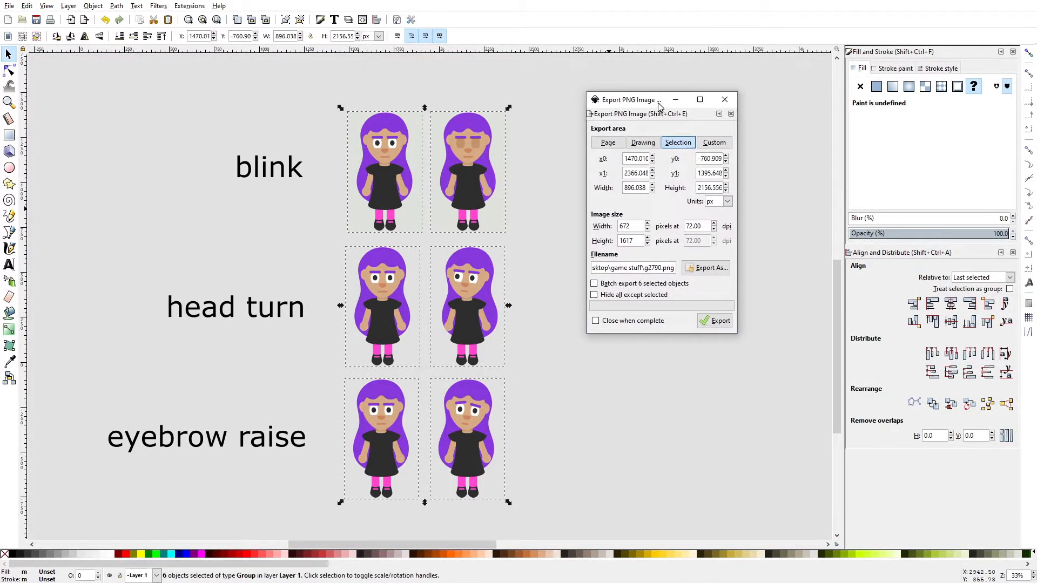
left_click(592, 283)
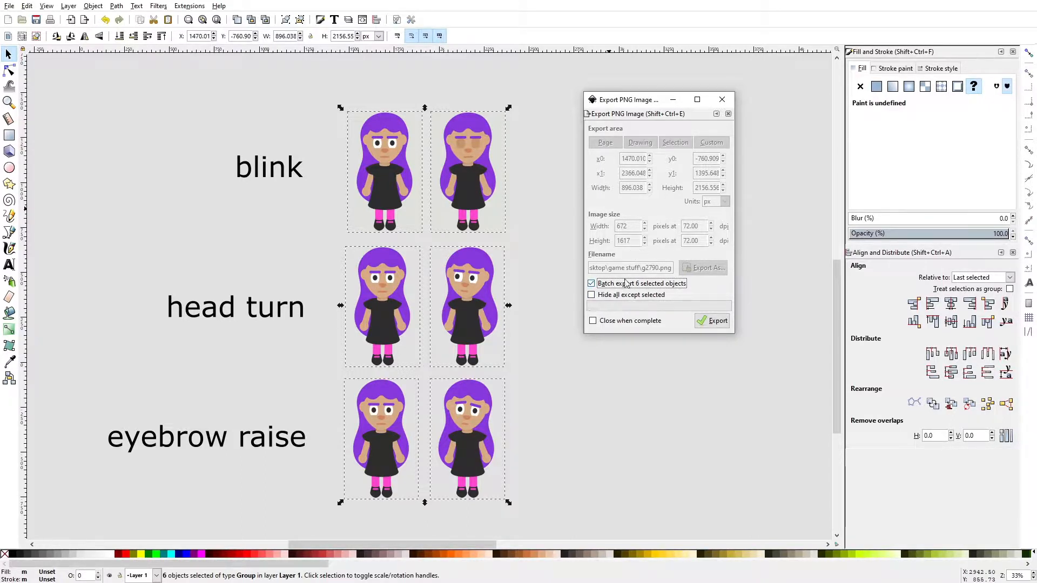
left_click(712, 321)
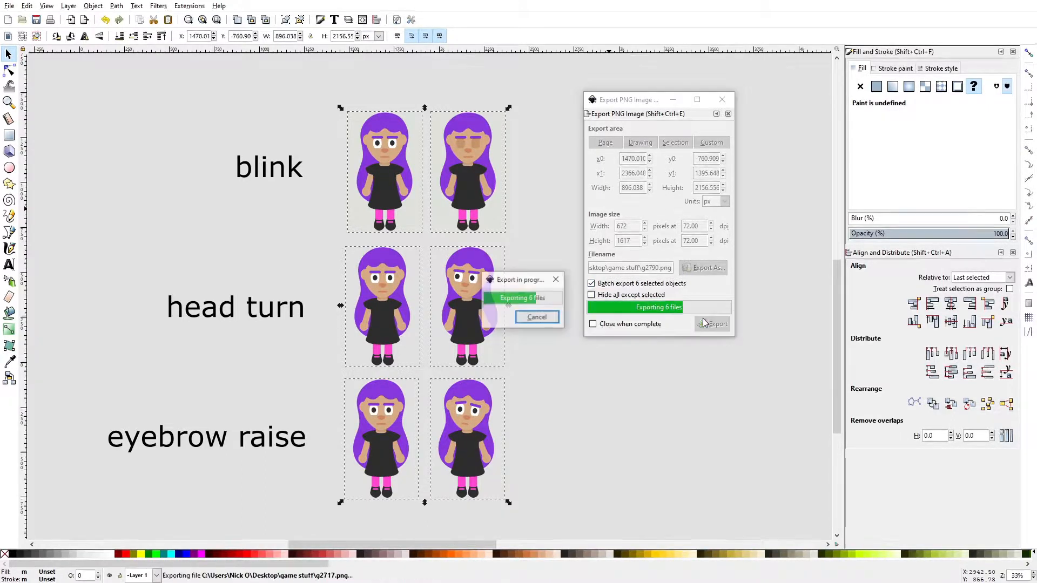
left_click(713, 106)
left_click(436, 237)
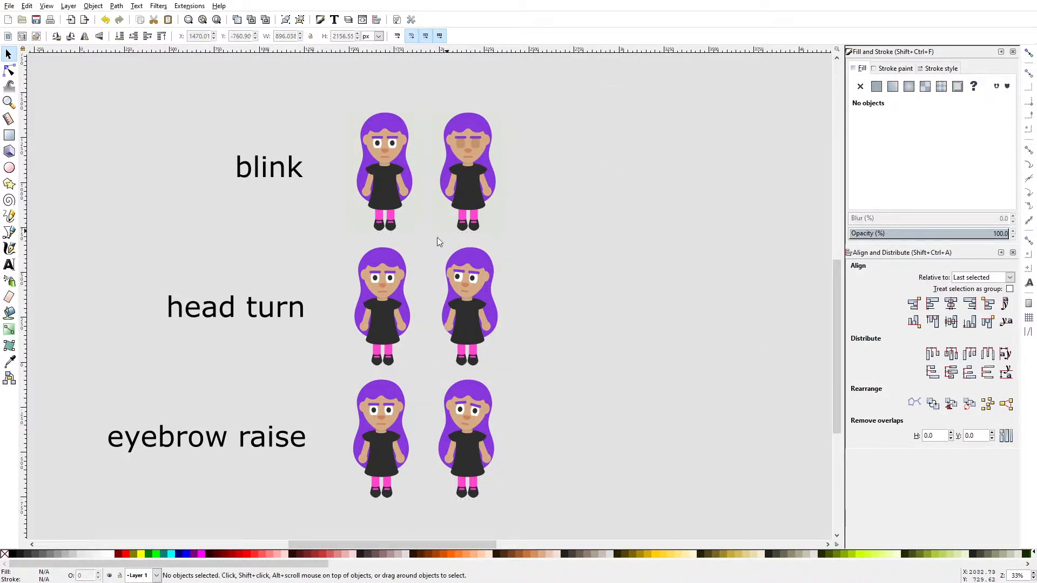
scroll(416, 271, "up", 2)
left_click_drag(476, 262, 487, 251)
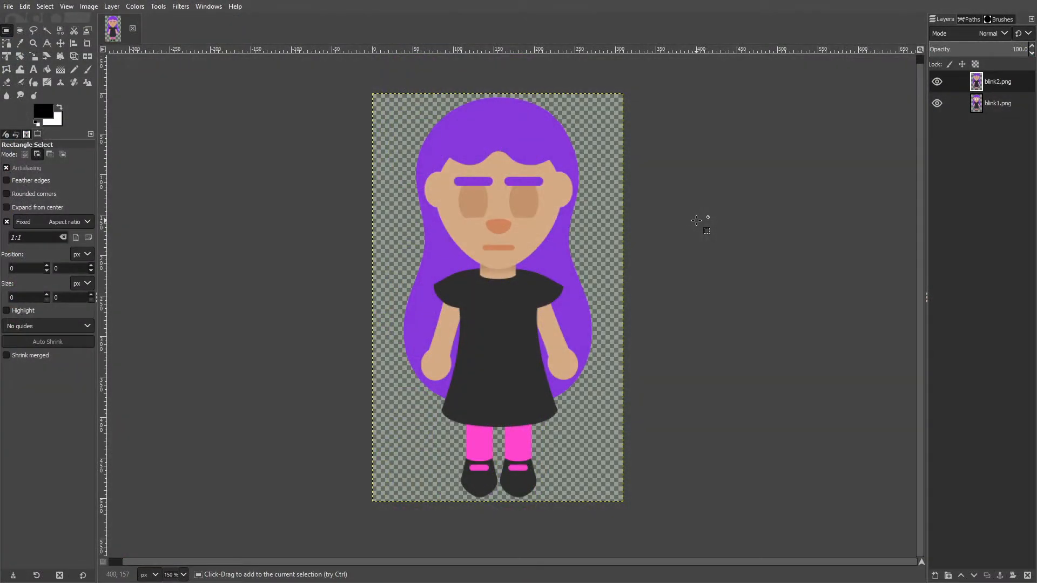
mouse_move(696, 220)
left_mouse_down()
mouse_move(652, 231)
mouse_move(680, 225)
mouse_move(679, 213)
left_mouse_up()
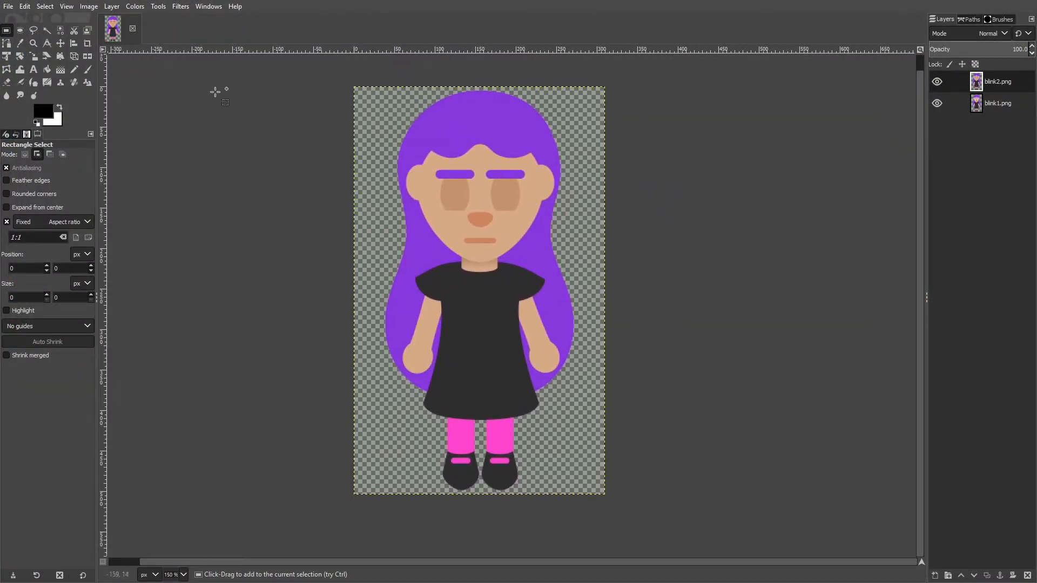
left_click(8, 7)
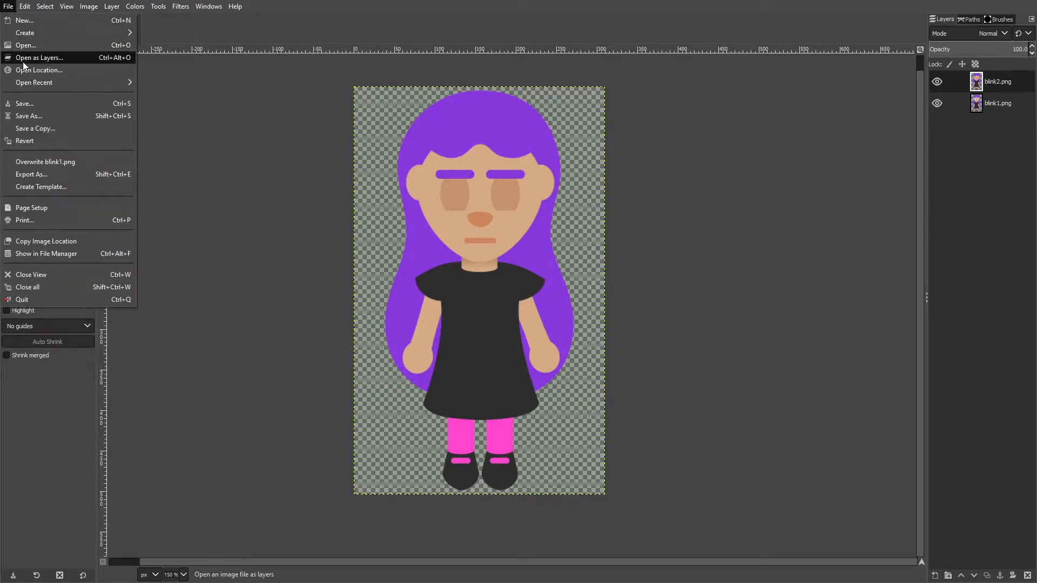
left_click(737, 189)
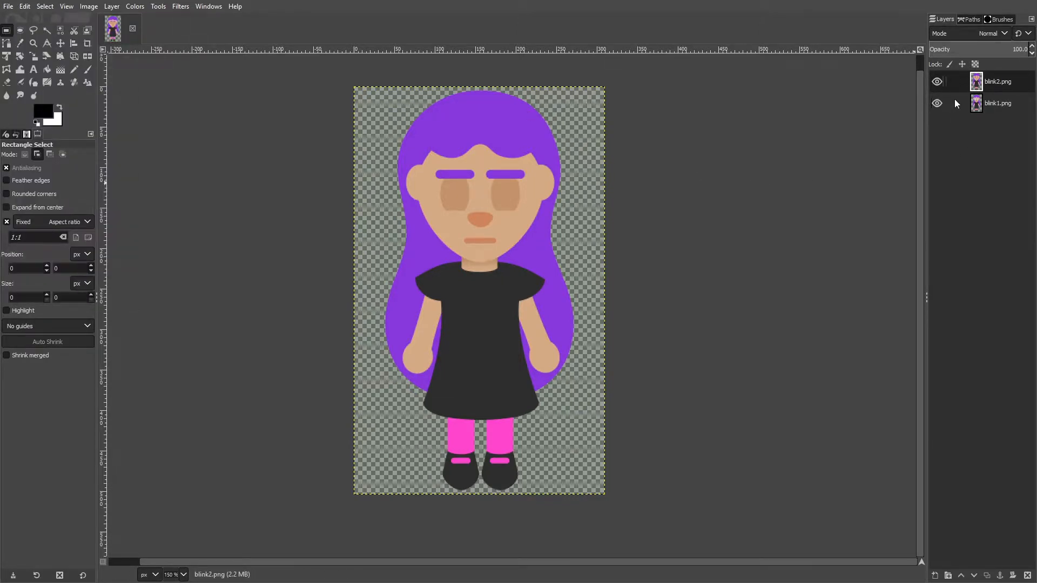
Step: In GIMP, toggle the visibility of the blink2.png layer to compare the closed-eye and open-eye frames
left_click(934, 82)
left_click(934, 82)
left_click(934, 82)
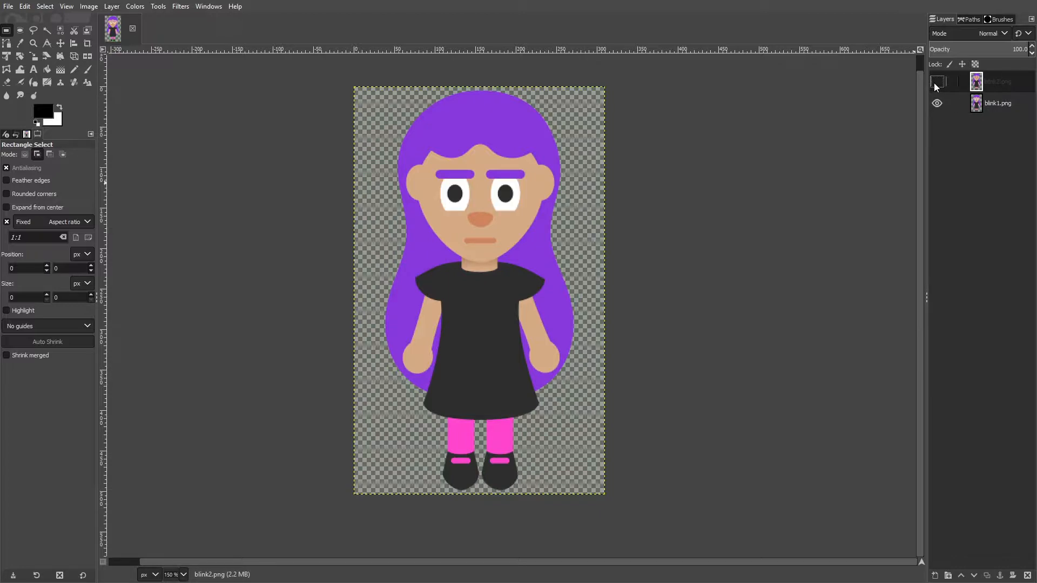
left_click(935, 82)
mouse_move(541, 221)
left_mouse_down()
mouse_move(550, 226)
mouse_move(539, 227)
left_mouse_up()
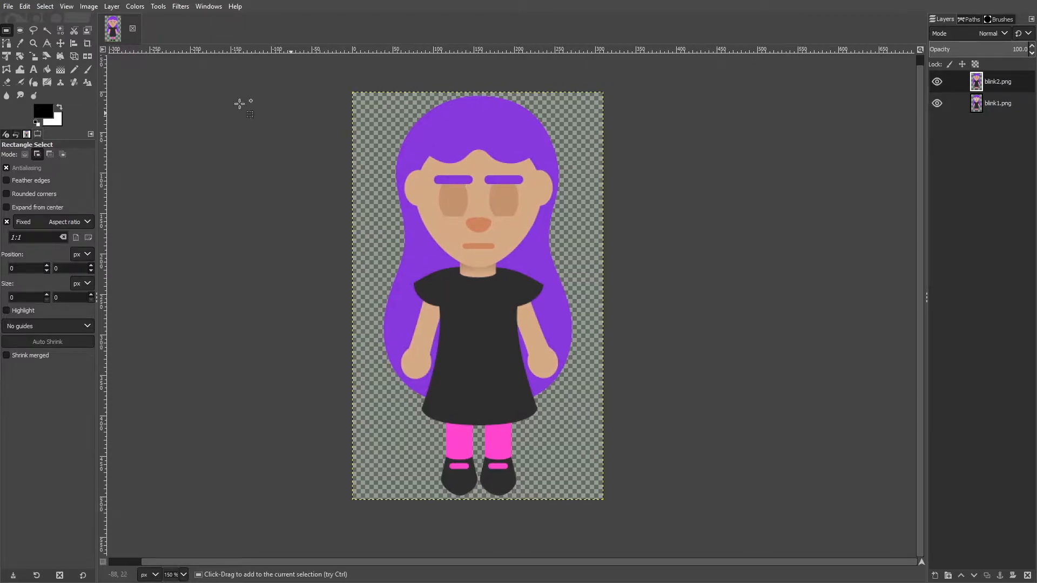
Step: Open the animation playback preview for the two blink layers and enlarge its window
left_click(67, 7)
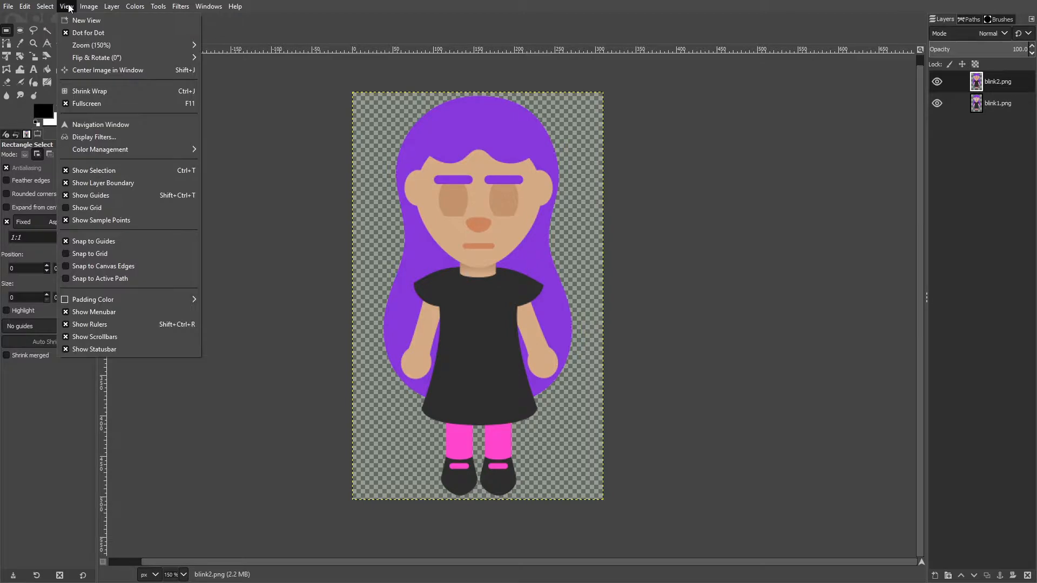
mouse_move(84, 9)
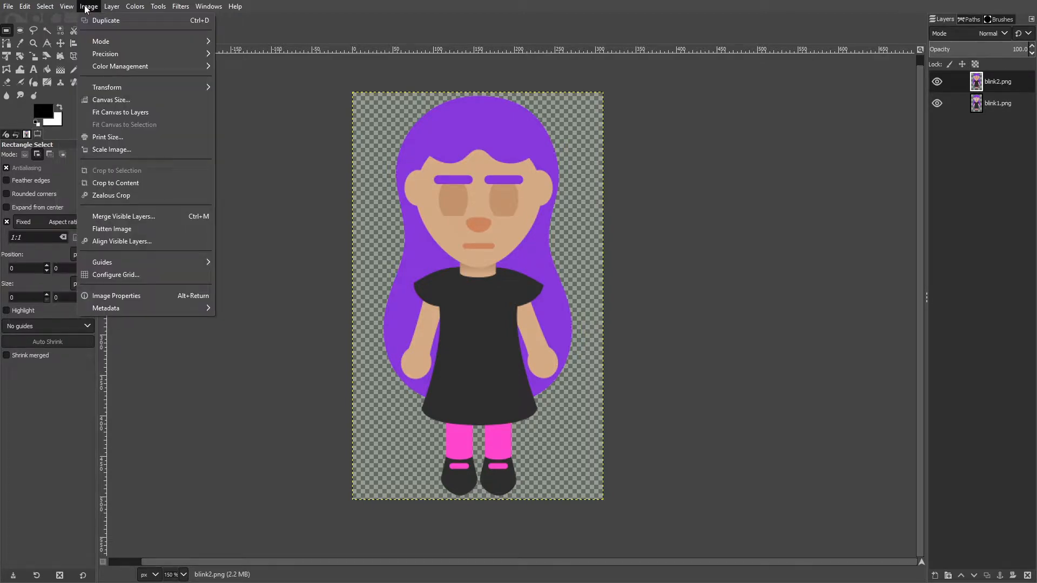
mouse_move(115, 9)
mouse_move(180, 11)
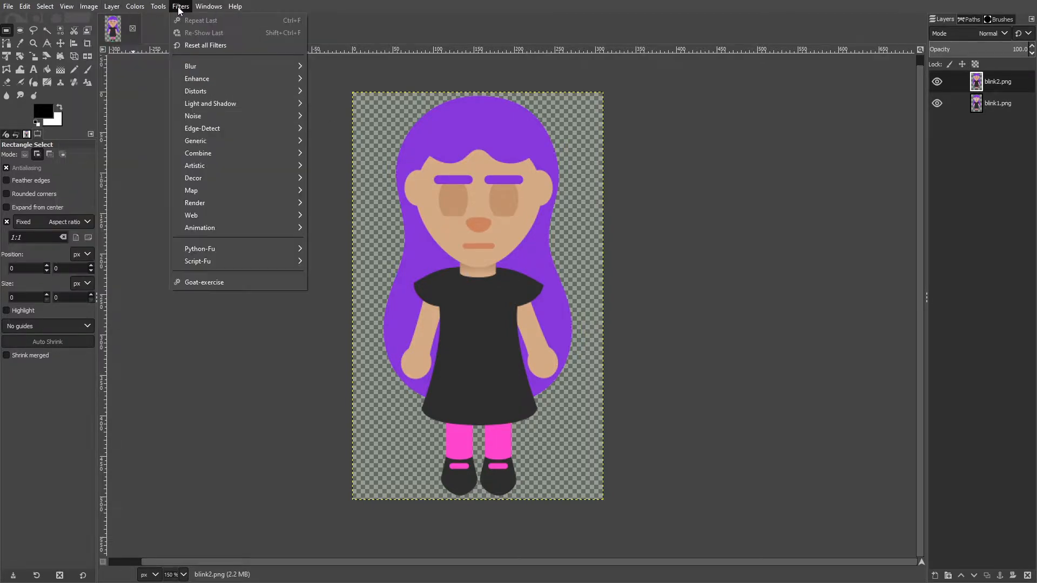
mouse_move(216, 229)
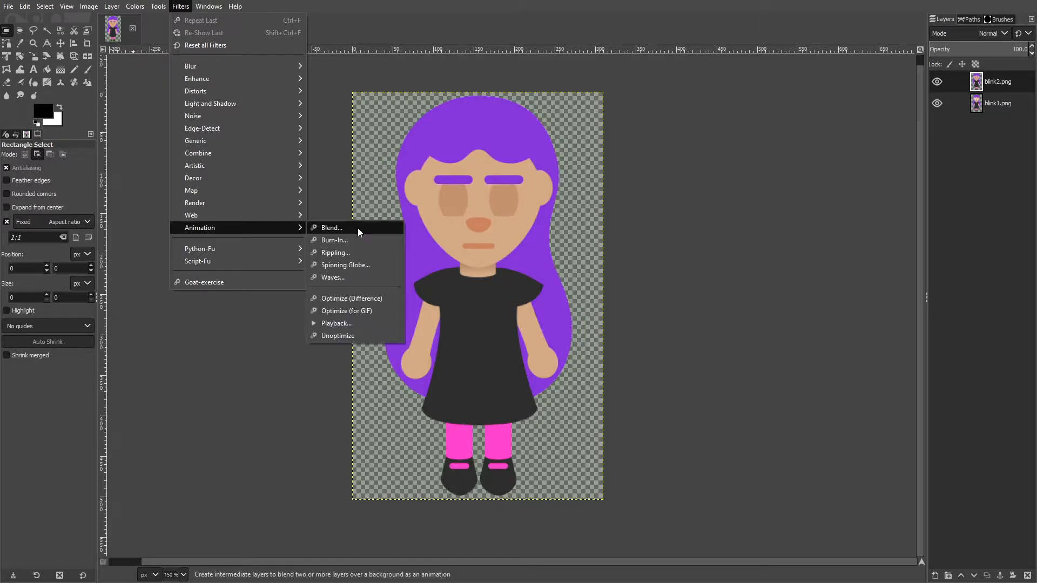
left_click(370, 323)
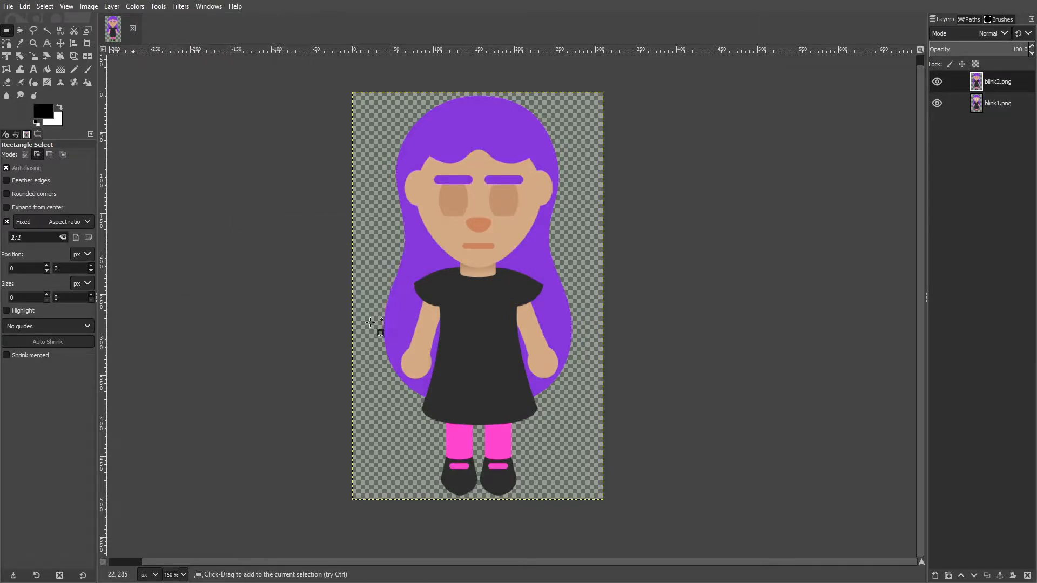
left_click_drag(259, 26, 352, 30)
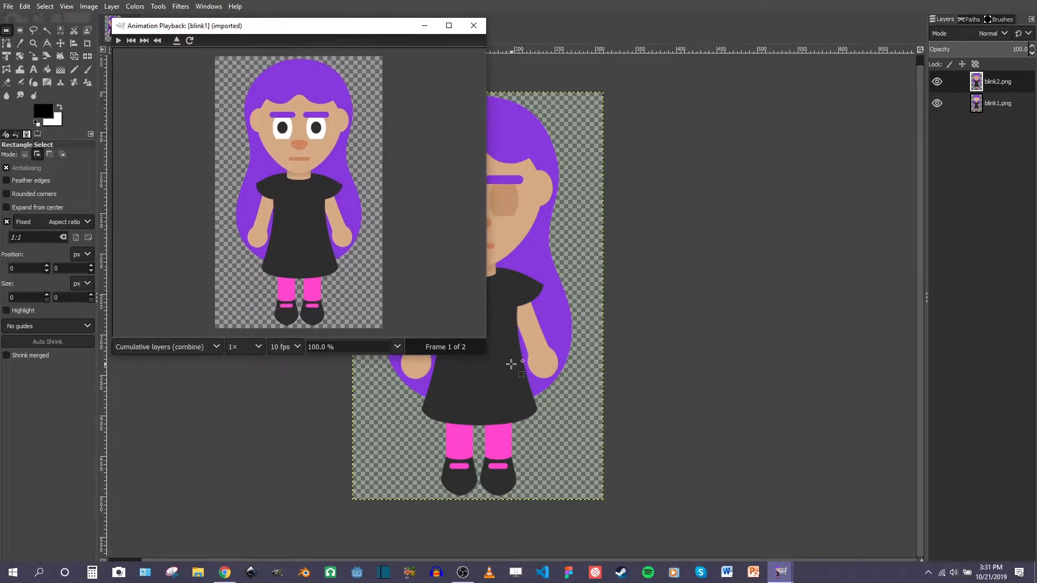
left_click_drag(485, 353, 744, 535)
left_click_drag(512, 26, 567, 27)
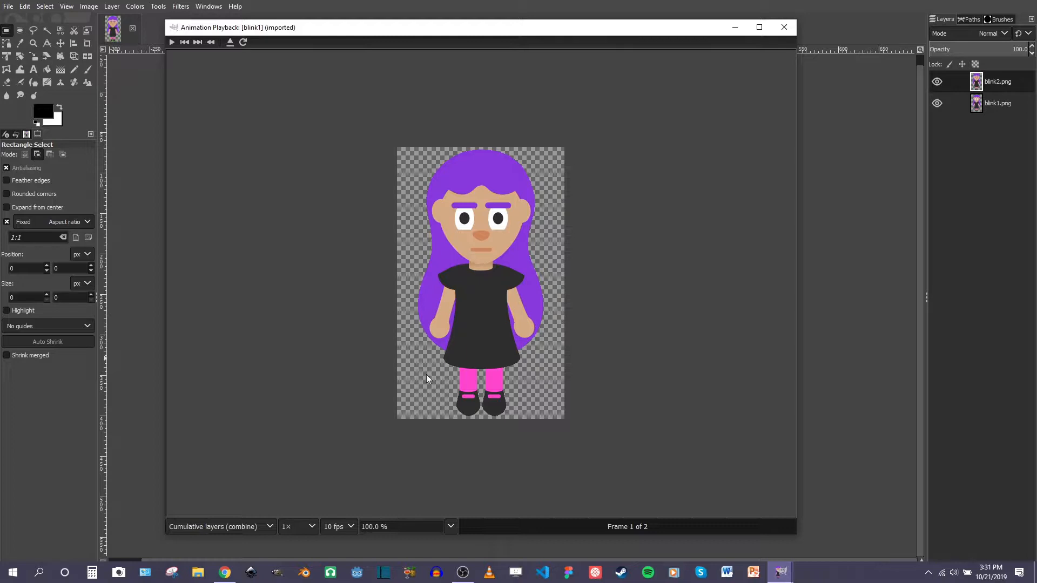
Step: Set the playback mode to One frame per layer (replace), play the blink animation and close the preview
left_click(266, 521)
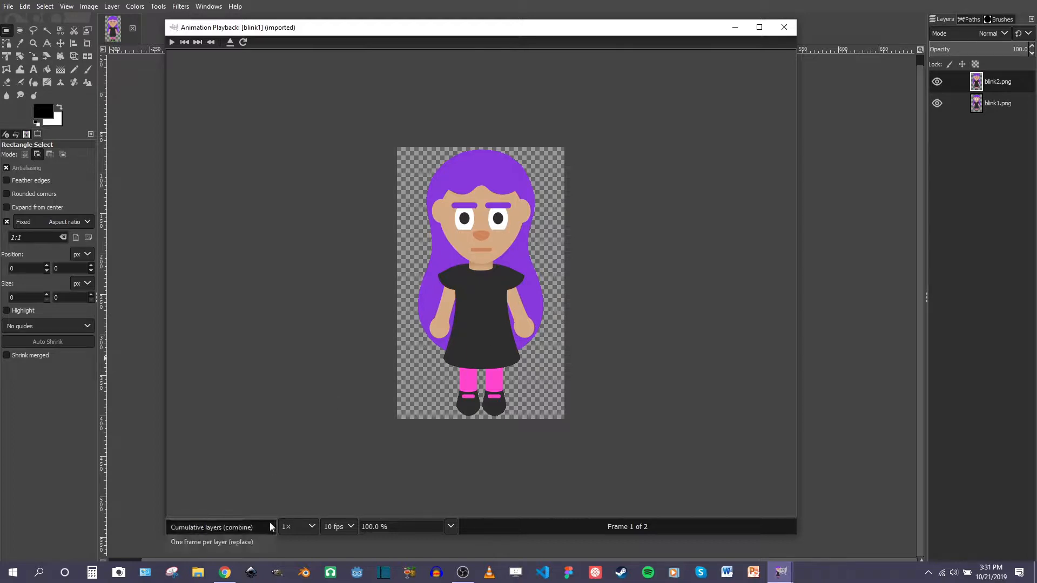
left_click(232, 537)
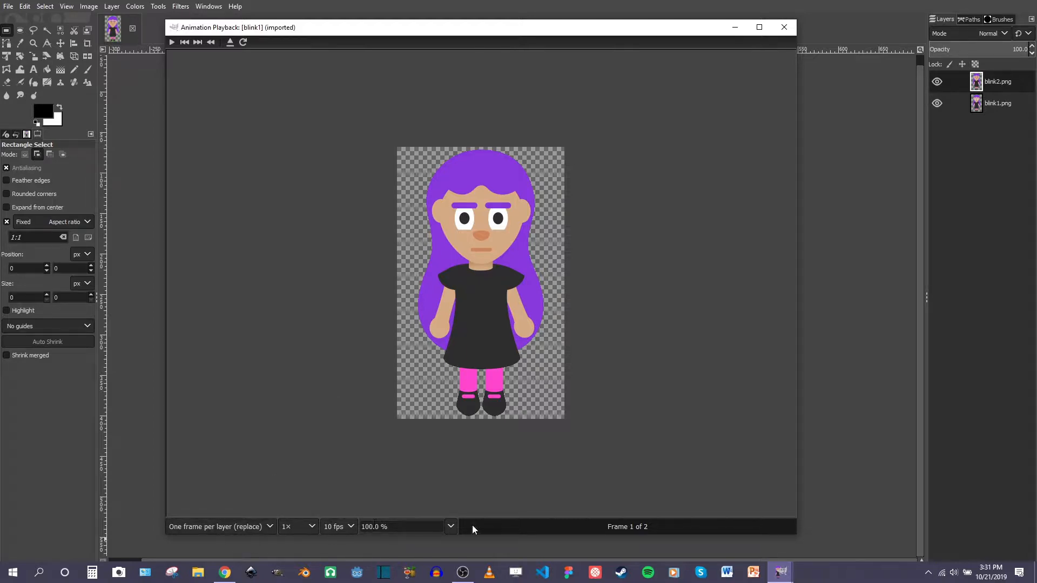
left_click(174, 44)
left_click(174, 44)
left_click(350, 525)
left_click(383, 501)
left_click(788, 30)
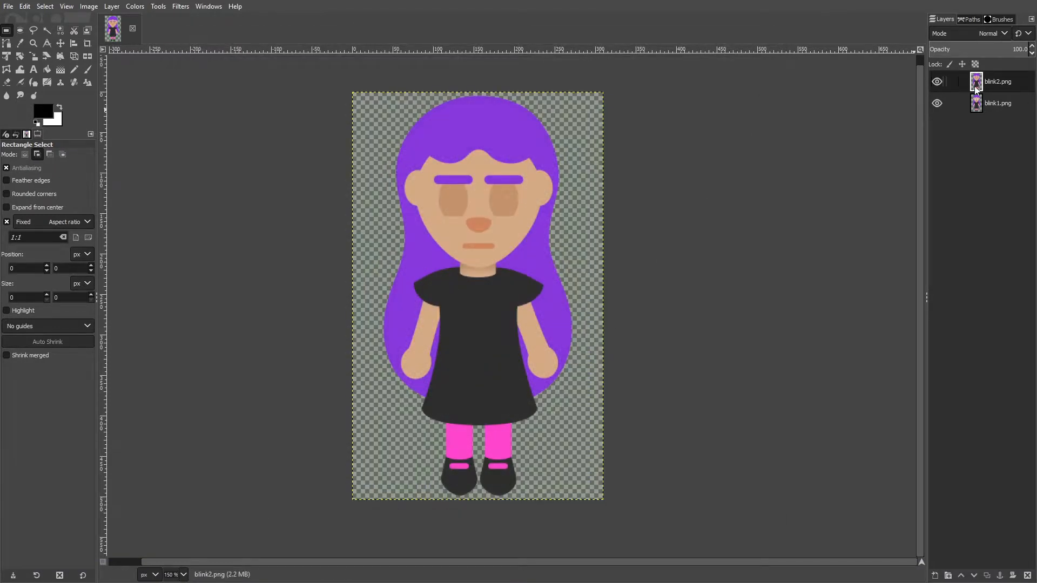
Step: Hide the blink2.png layer and rename the blink1.png layer as "blink1.png (5000ms)" to set its frame duration
left_click(937, 82)
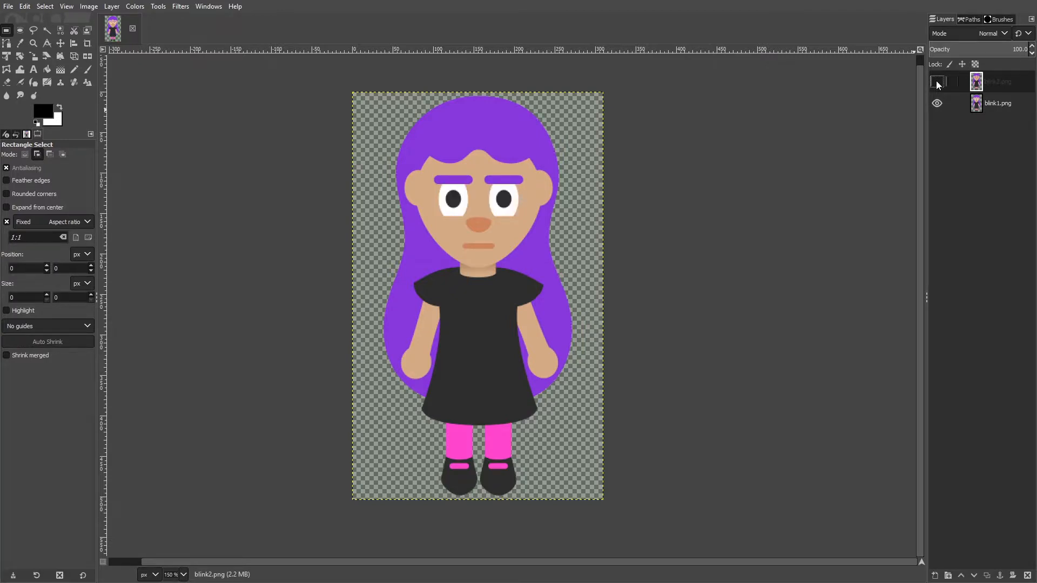
left_click(996, 106)
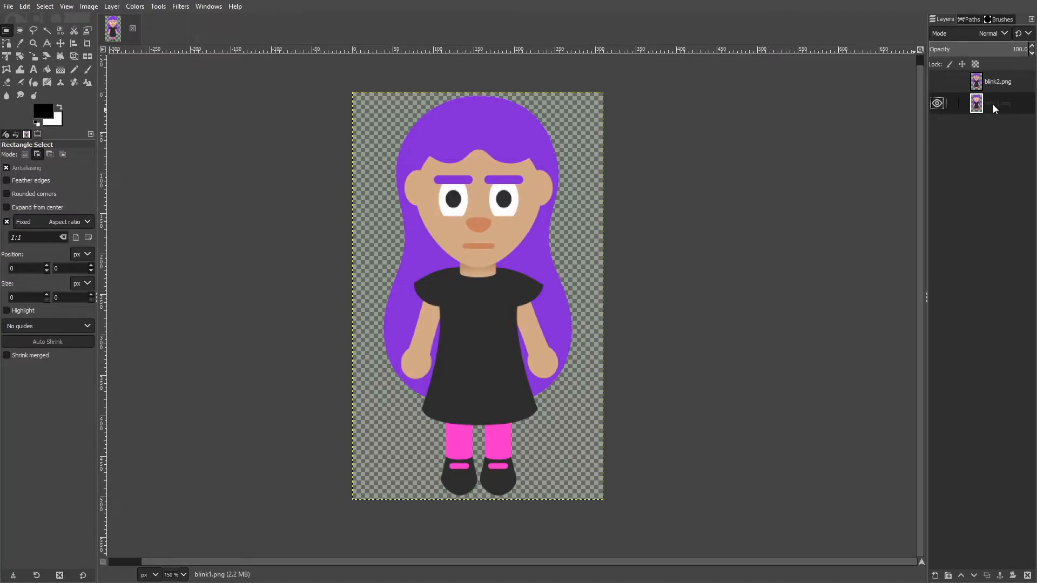
right_click(993, 106)
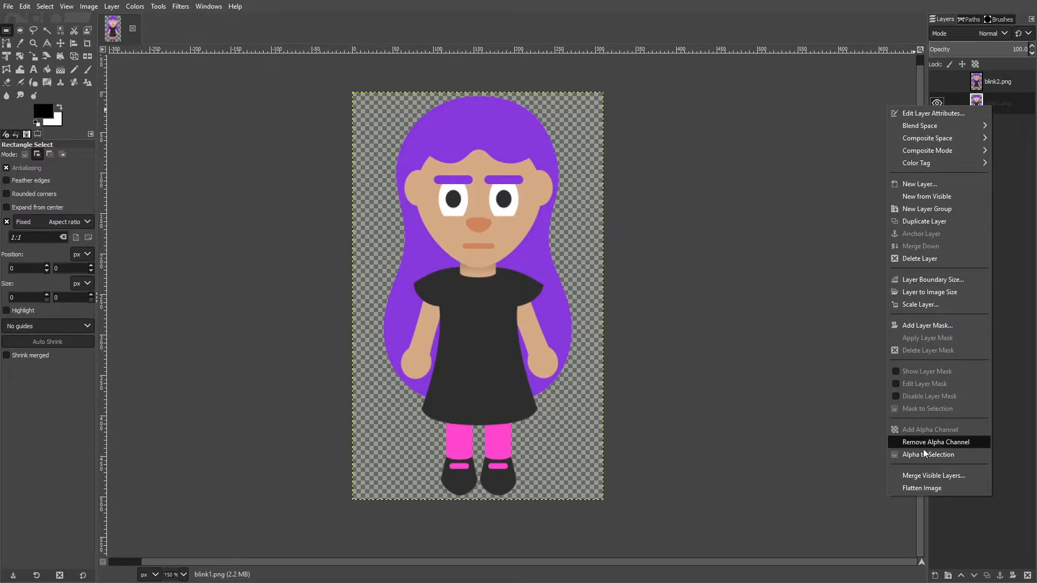
left_click(918, 115)
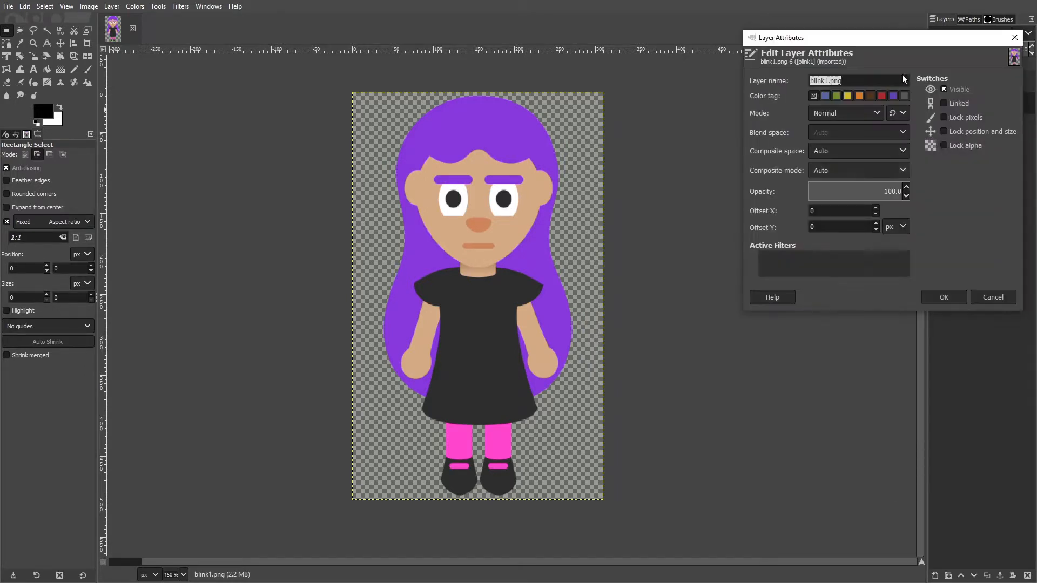
left_click_drag(888, 38, 772, 101)
left_click(727, 141)
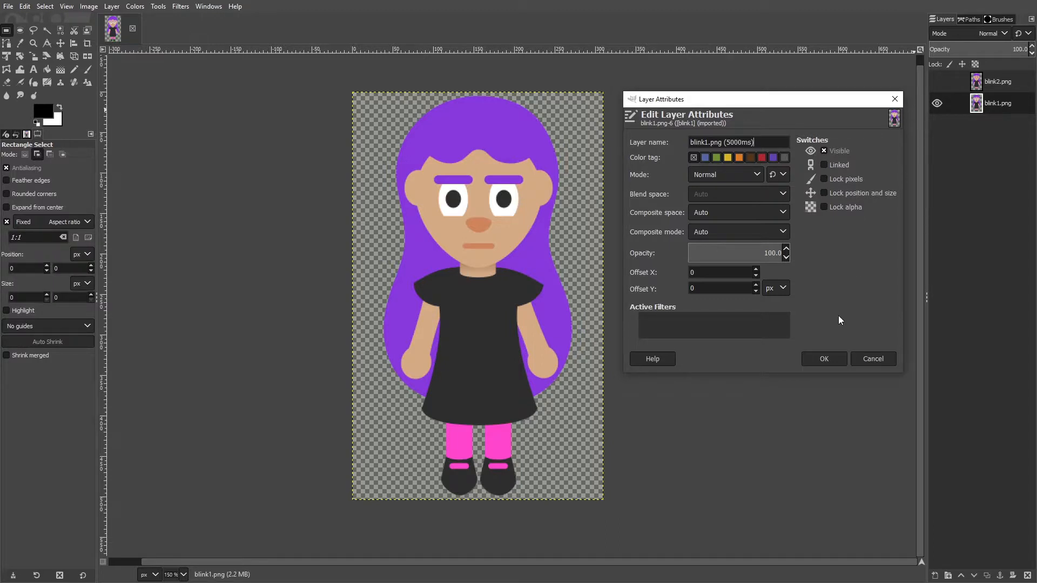
left_click(824, 359)
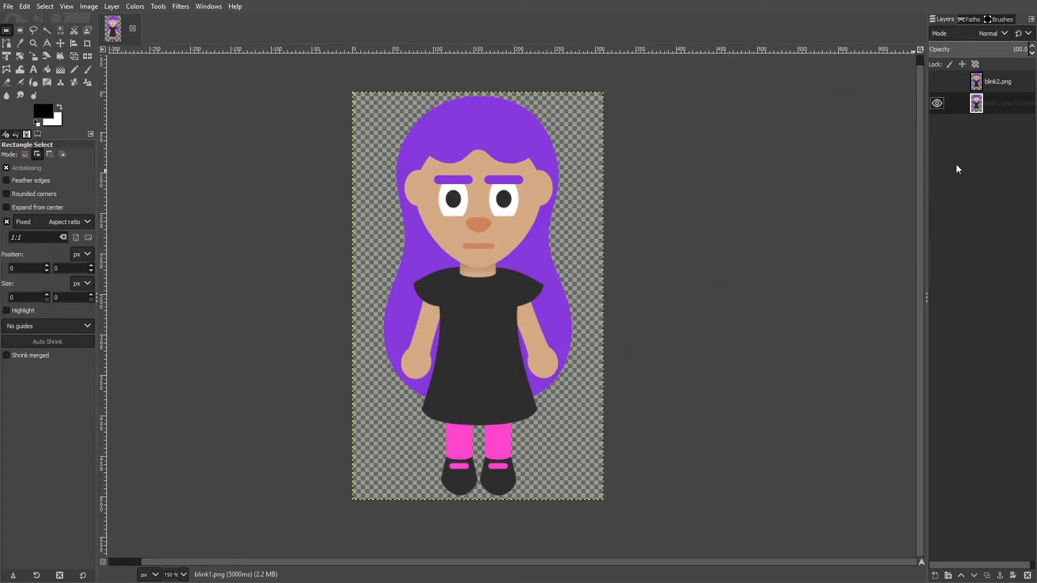
Step: Rename the blink2.png layer as "blink2.png (150ms)" and toggle its visibility to compare both blink frames
right_click(996, 82)
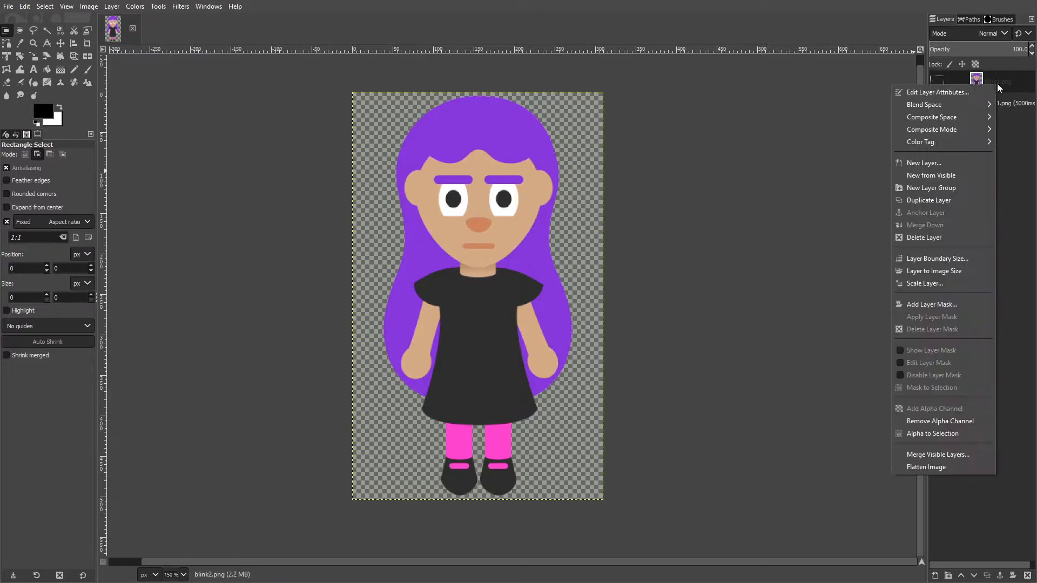
left_click(939, 92)
left_click_drag(842, 11, 695, 119)
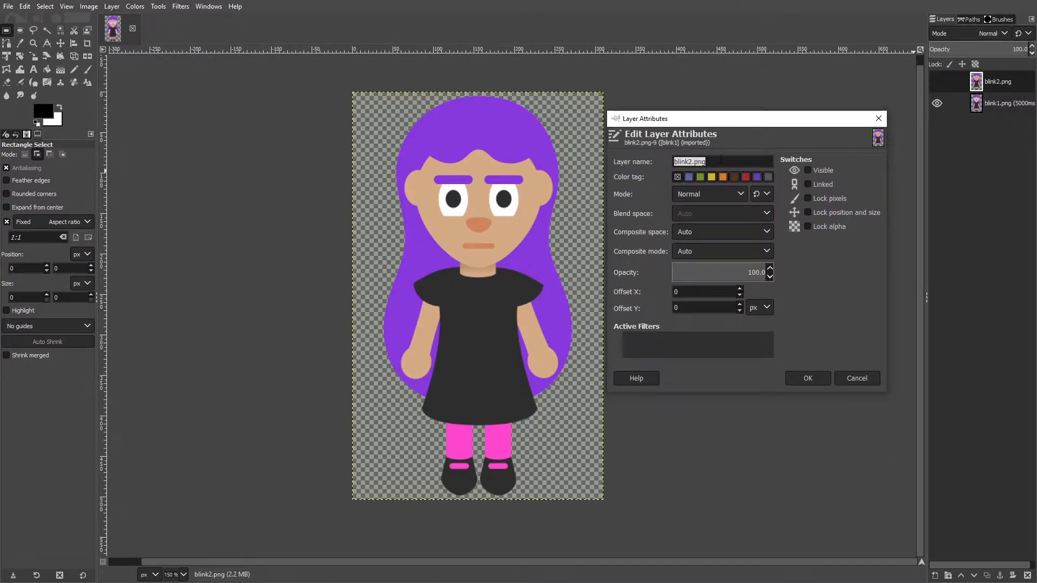
left_click(744, 162)
type("(")
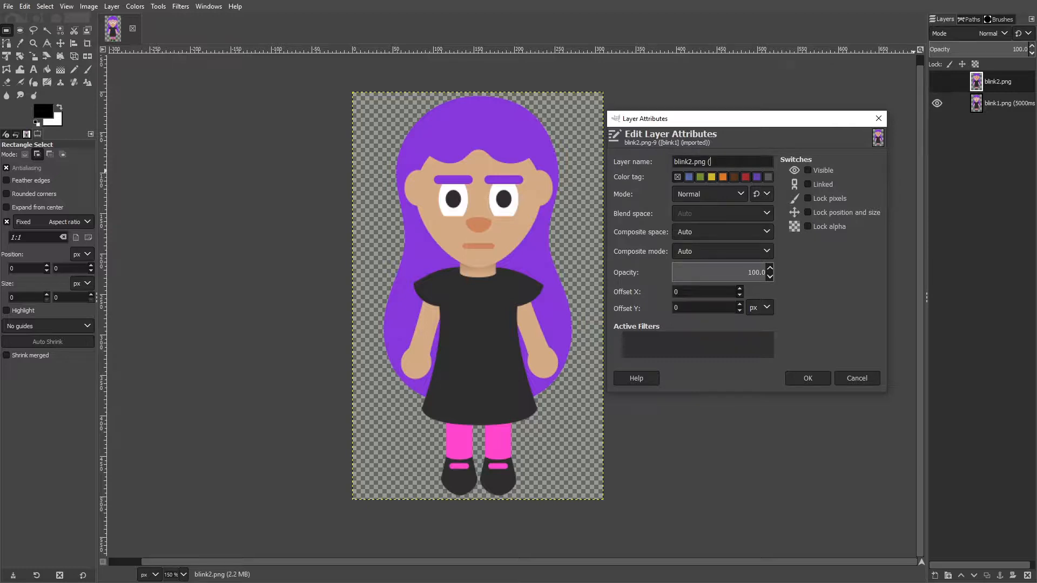
type("1250")
type("ms)")
left_click(807, 378)
left_click(937, 82)
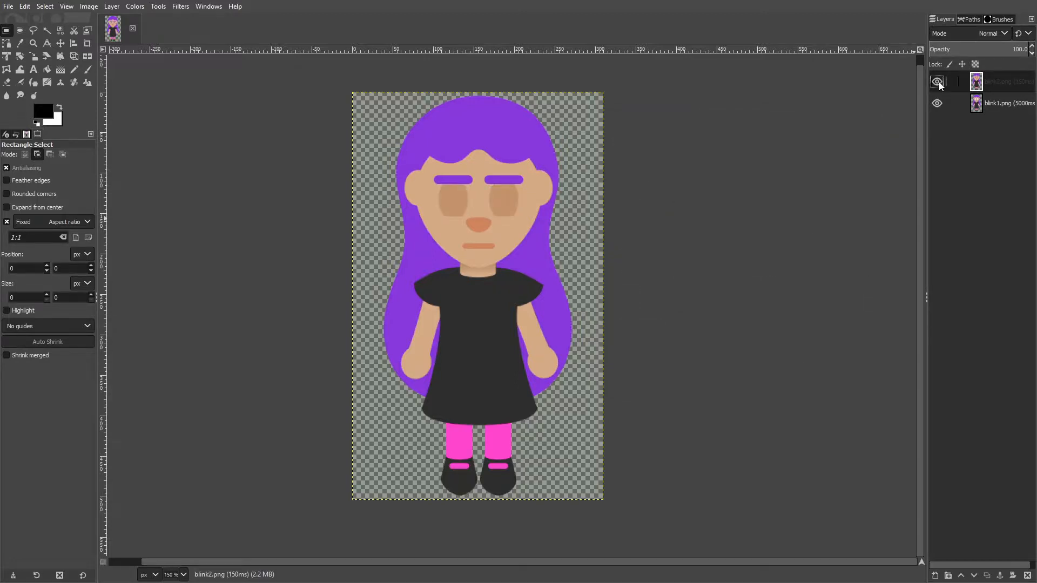
left_click(937, 83)
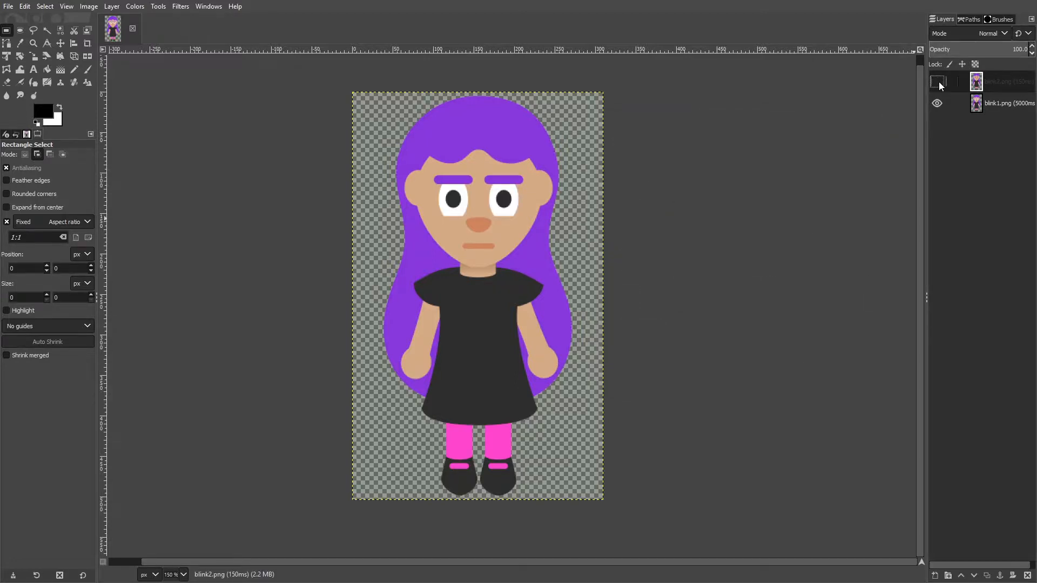
Step: Duplicate the blink1.png (5000ms) layer and move the copy above the blink2.png (150ms) layer
right_click(994, 102)
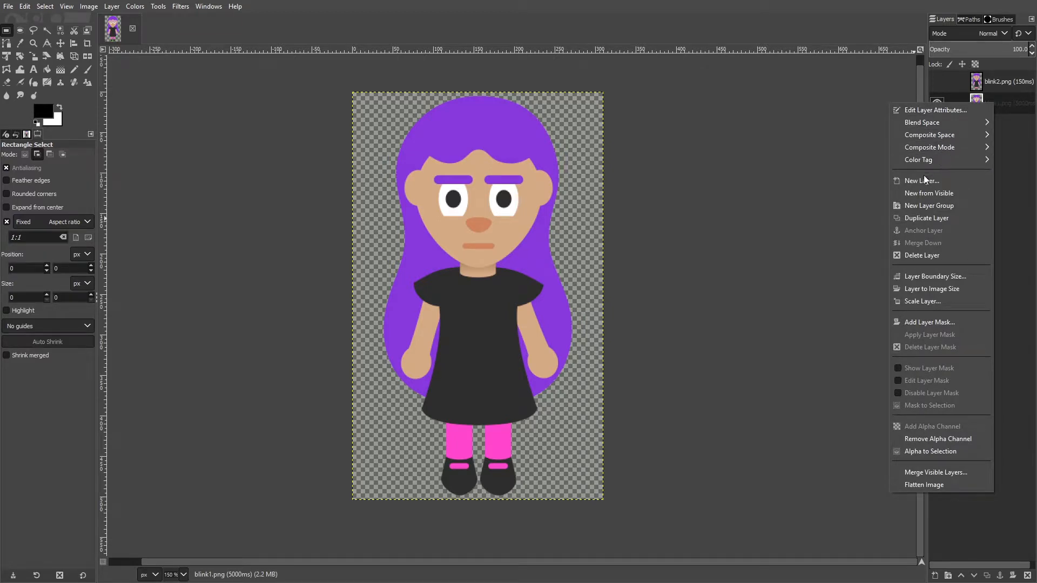
left_click(934, 218)
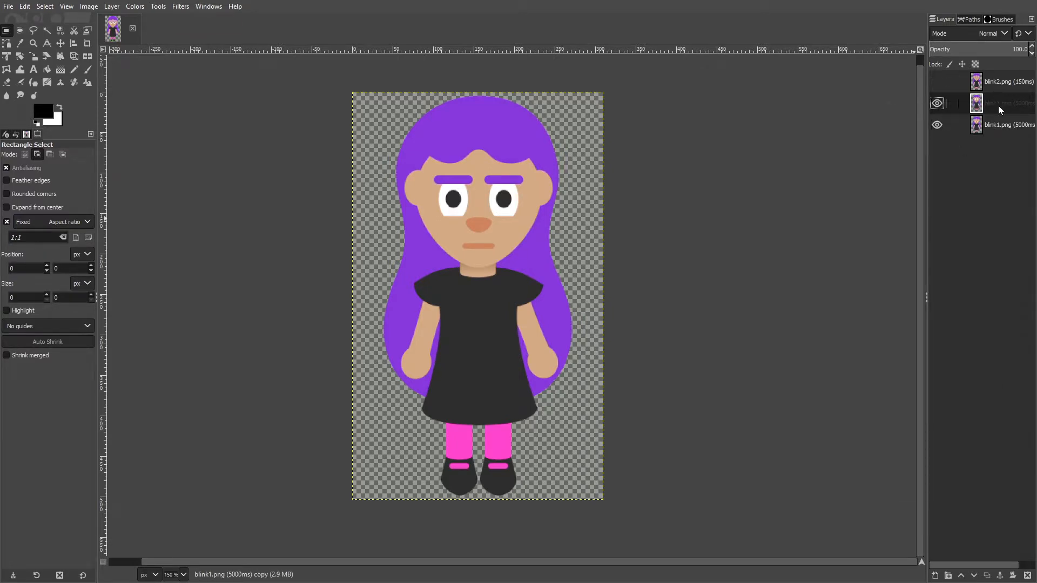
left_click_drag(993, 103, 995, 76)
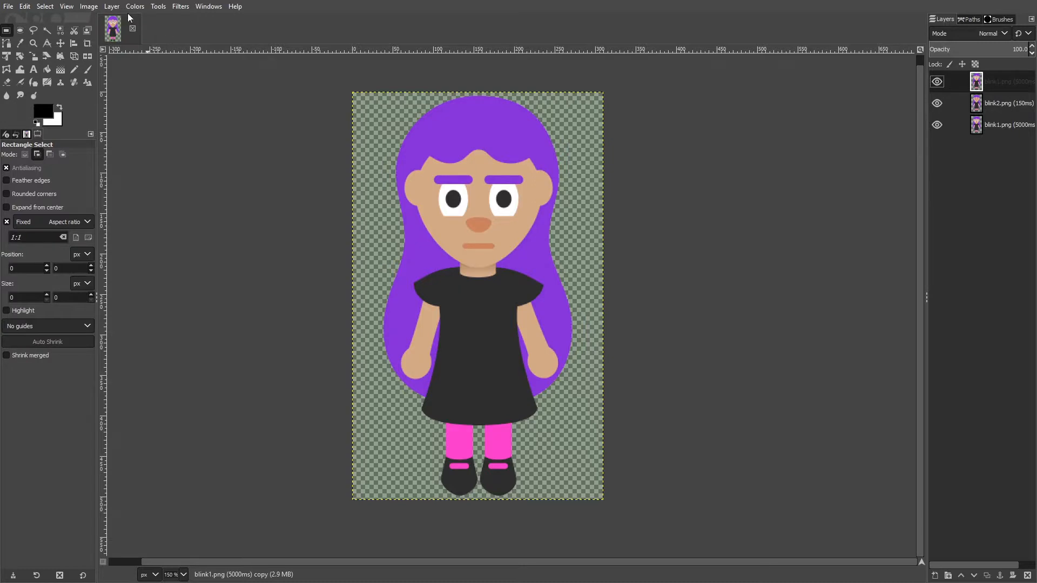
Step: Open the animation playback preview for the three blink layers and play the animation
left_click(180, 6)
mouse_move(206, 242)
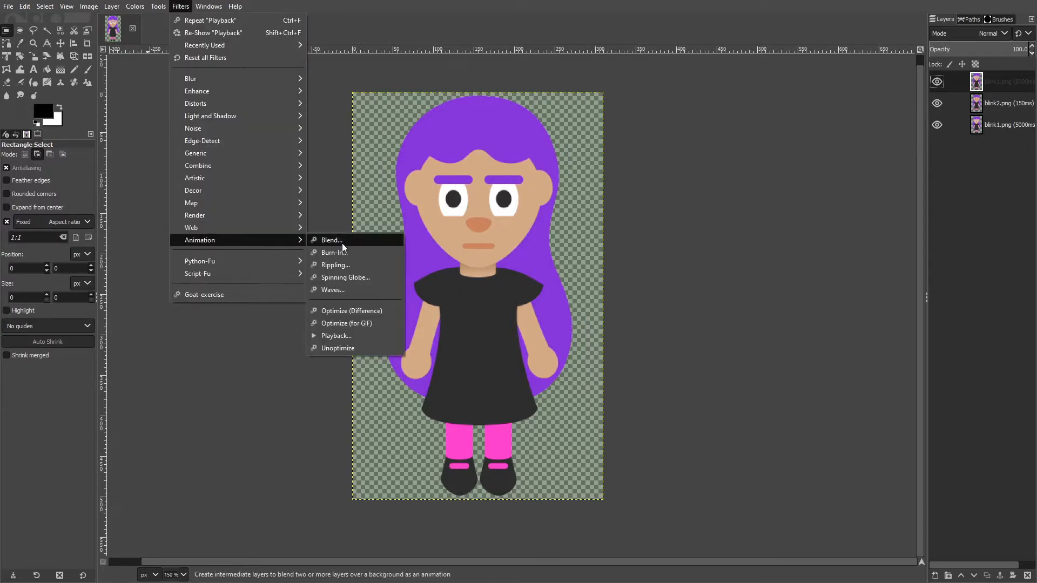
left_click(336, 335)
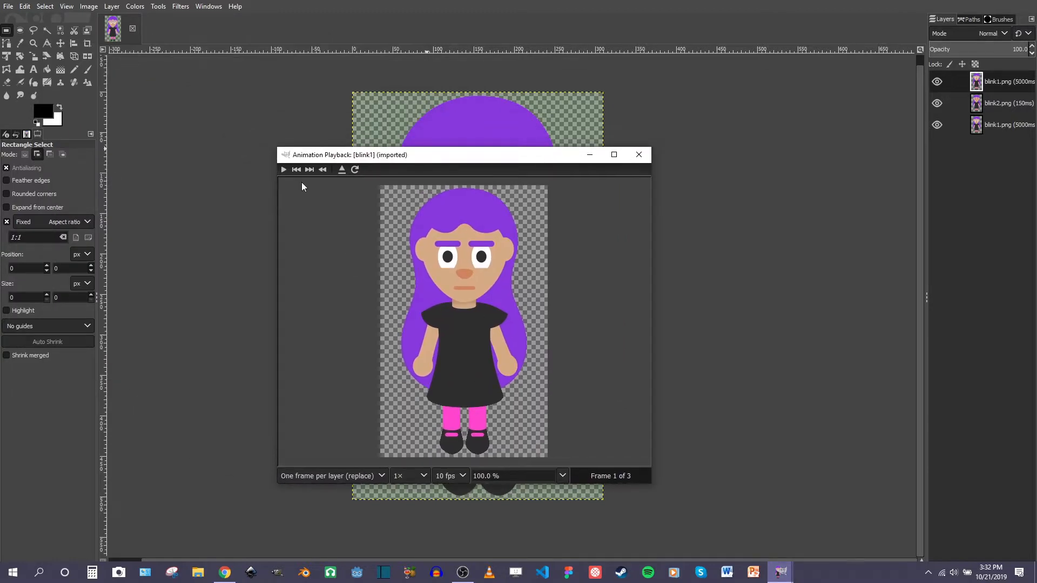
left_click(284, 169)
left_click(283, 169)
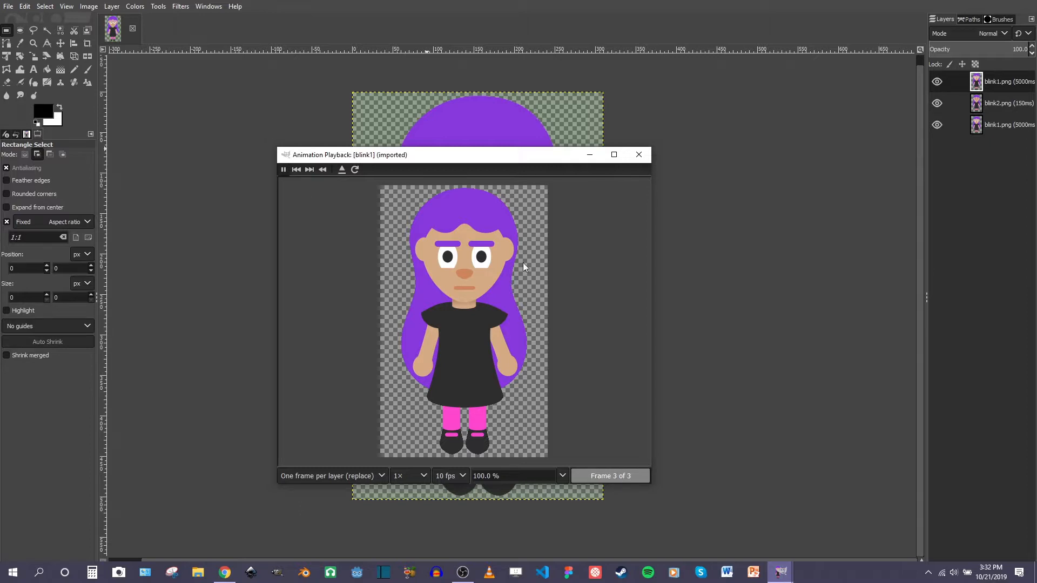
Step: Enlarge and reposition the playback window to watch the blink loop, pause it and close the preview
left_click_drag(510, 158, 515, 117)
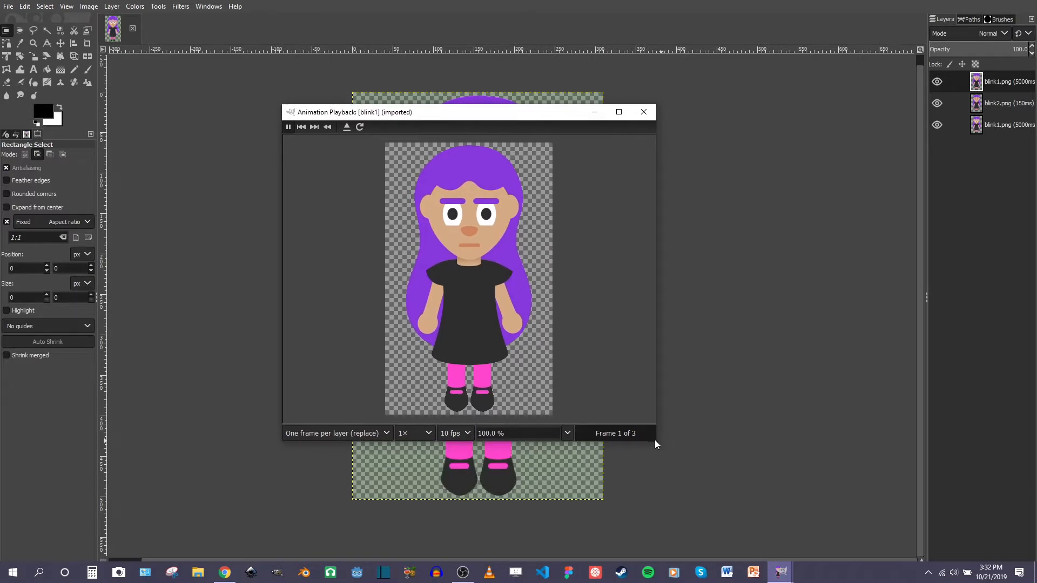
left_click_drag(655, 440, 744, 518)
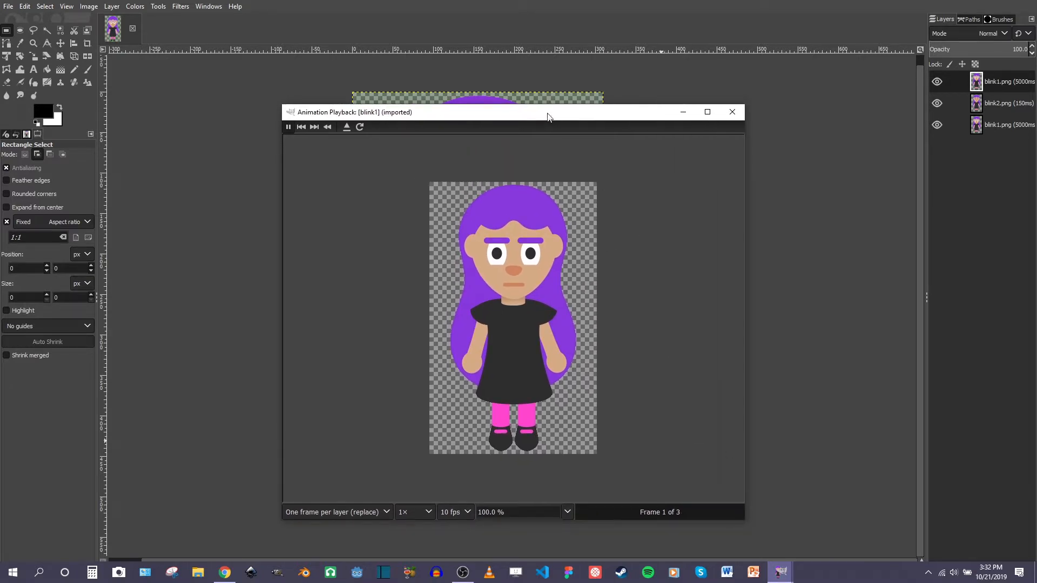
left_click_drag(548, 116, 507, 94)
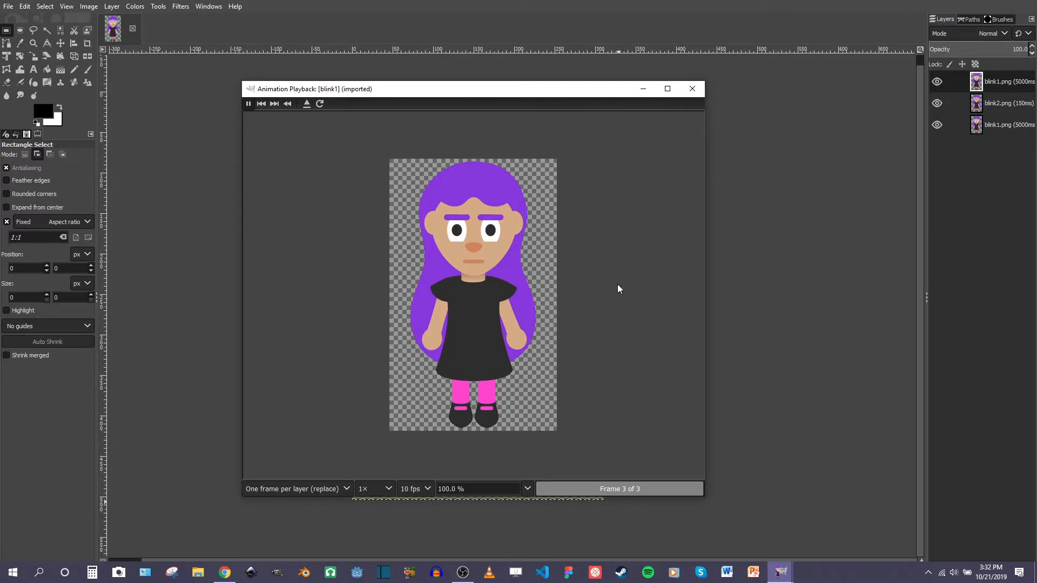
left_click(249, 104)
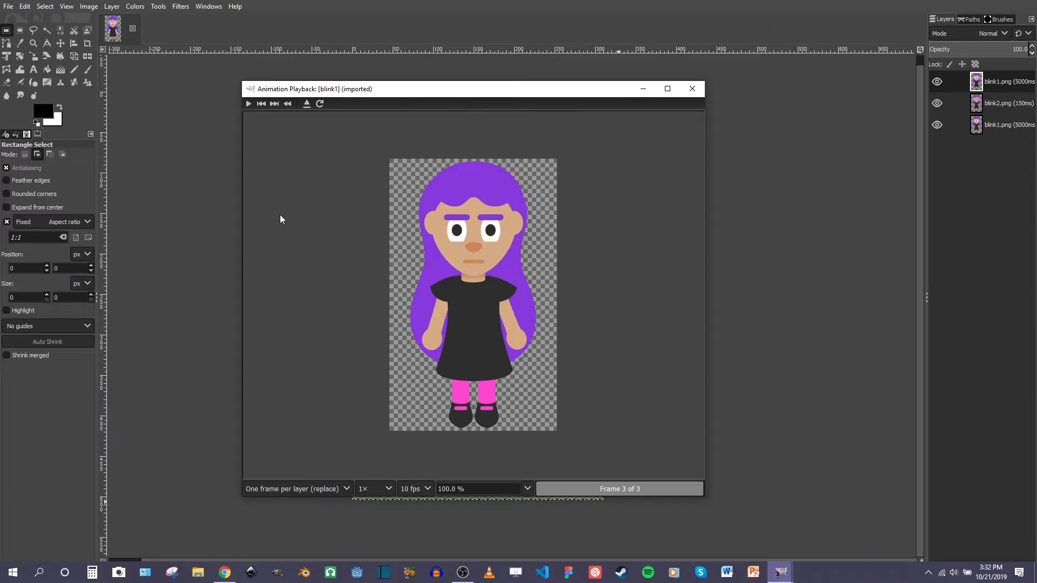
left_click(691, 89)
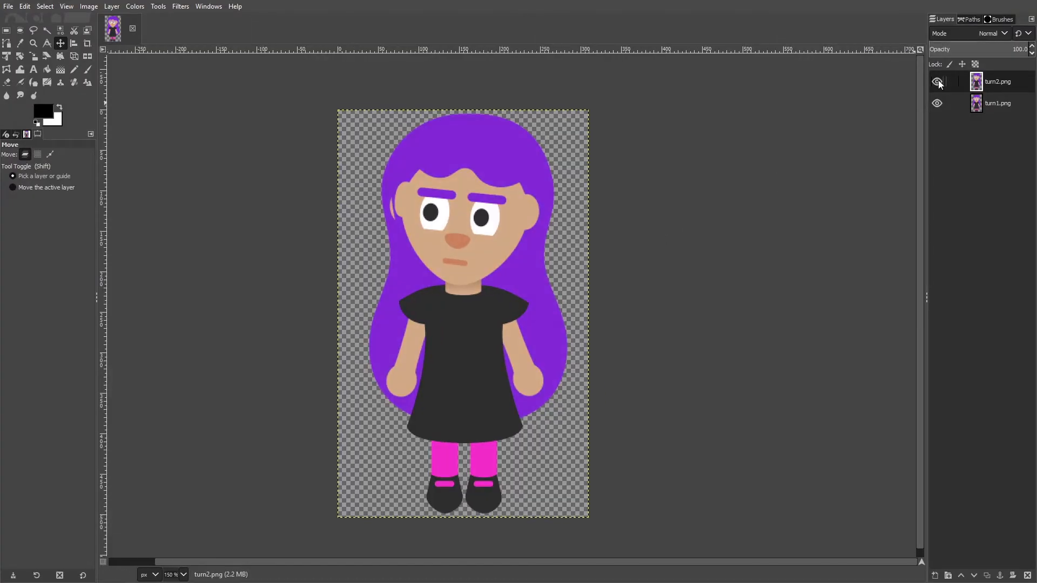
Step: Hide the turn2.png layer and rename the turn1.png layer as "turn1.png (3000ms)" to set its frame duration
left_click(937, 81)
double_click(995, 107)
type("(3000ms)")
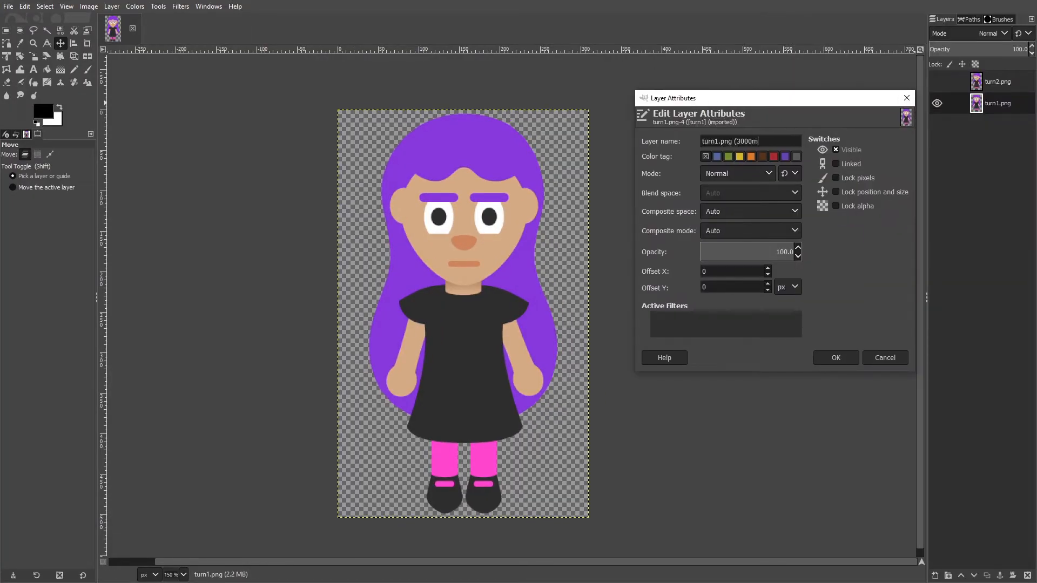
key("Return")
Step: Show the turn2.png layer again and rename it as "turn2.png (1500ms)" to set its frame duration
left_click(937, 81)
right_click(961, 81)
left_click(928, 88)
key("End")
type("(1500")
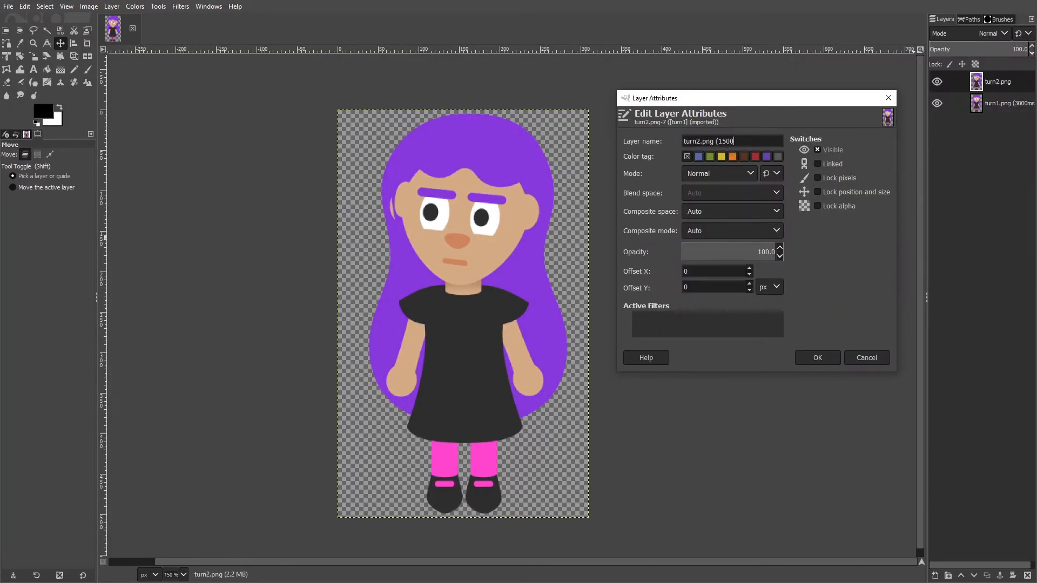
key("Return")
Step: Duplicate the turn1.png (3000ms) layer, move the copy to the top of the stack and remove "copy" from its name
right_click(990, 102)
left_click(922, 218)
left_click_drag(998, 104, 995, 77)
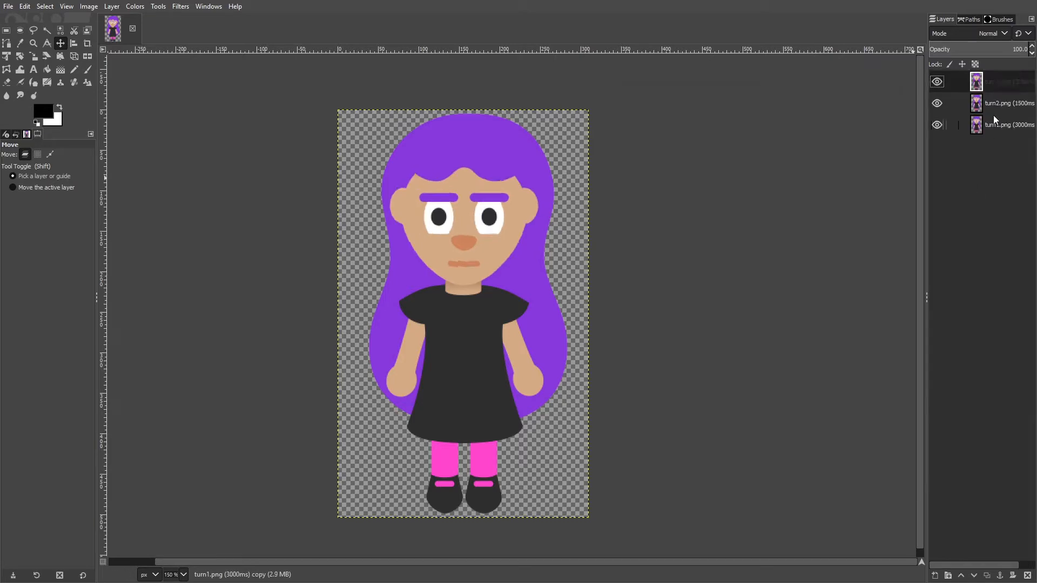
double_click(997, 86)
left_click(766, 146)
key("BackSpace")
key("BackSpace")
key("BackSpace")
key("BackSpace")
key("BackSpace")
left_click(801, 362)
Step: Open the animation playback preview for the three head-turn layers and enlarge its window
left_click_drag(526, 260, 570, 247)
mouse_move(195, 229)
left_click(334, 323)
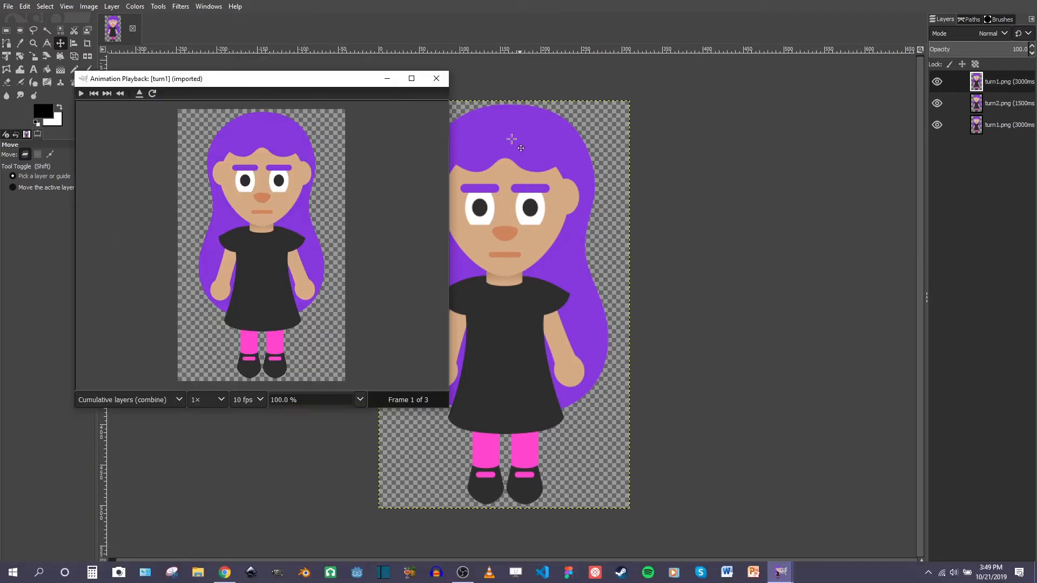
left_click_drag(324, 78, 441, 66)
left_click_drag(566, 398, 783, 521)
Step: Set the playback mode to One frame per layer (replace), play the head-turn animation and close the preview
left_click(288, 512)
left_click(249, 527)
left_click(197, 79)
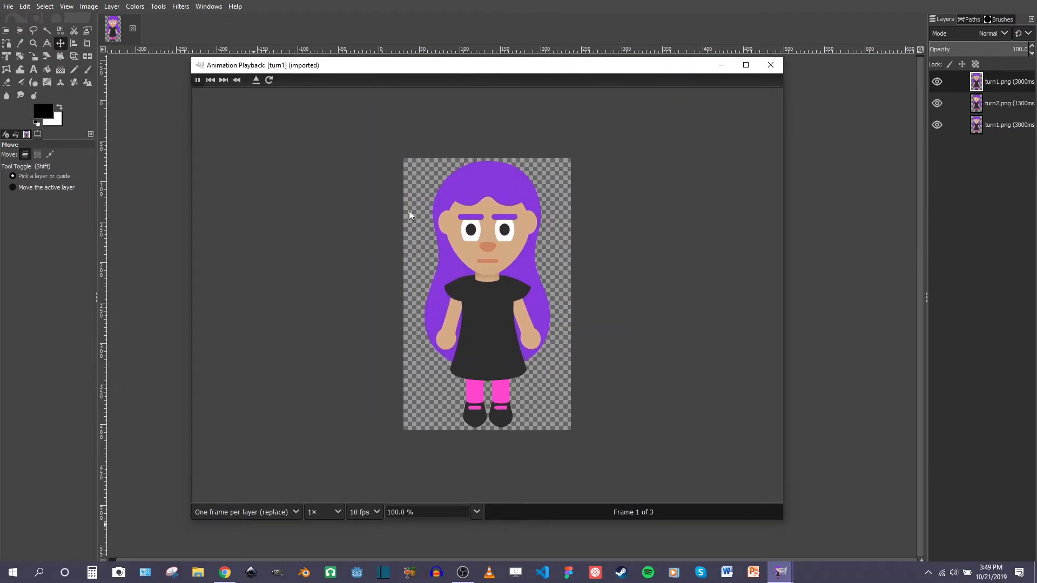
left_click(770, 65)
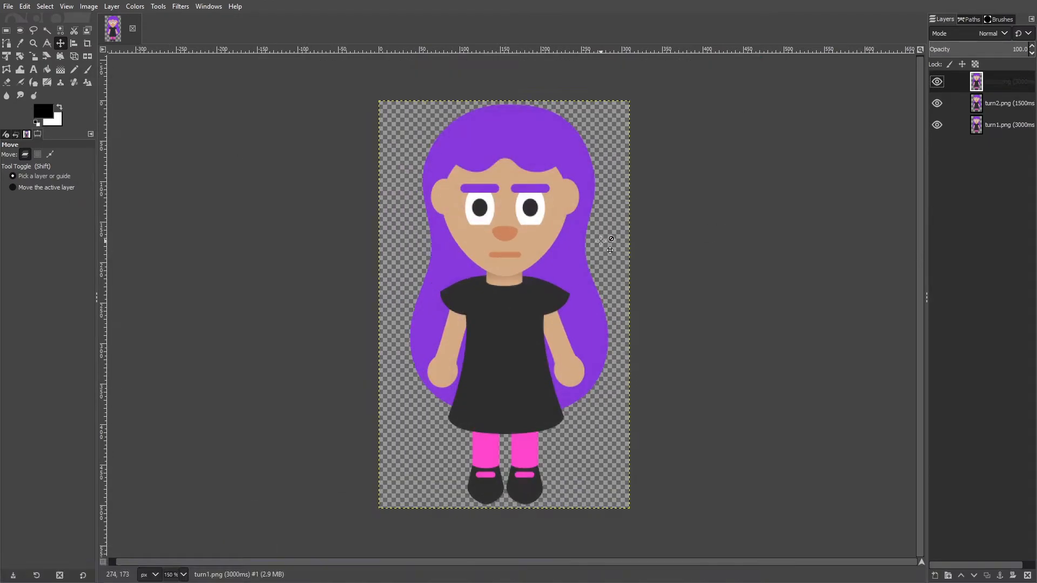